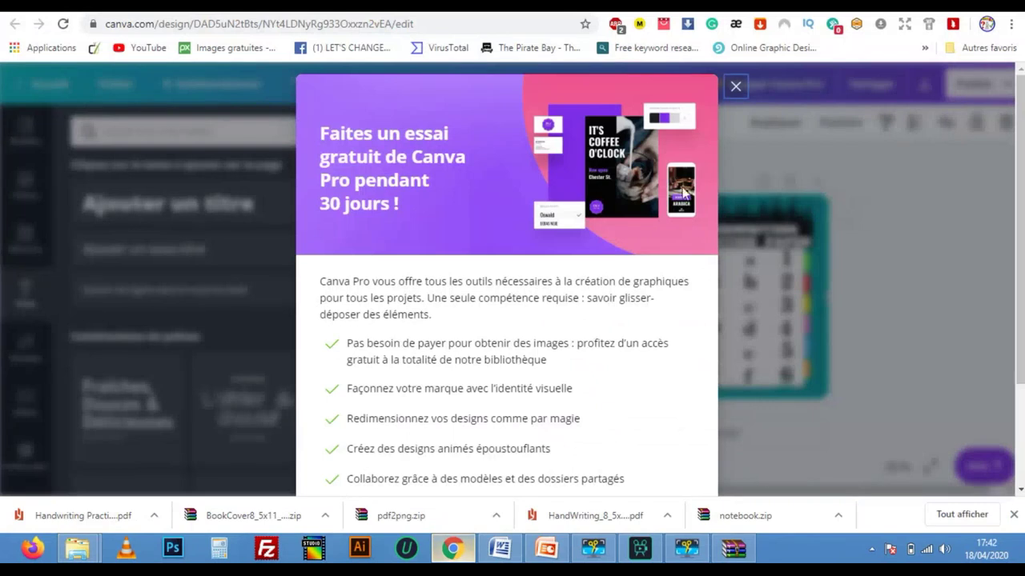
Step: Search the web for "amazon kdp"
{"action": "left_click", "coordinate": [418, 24]}
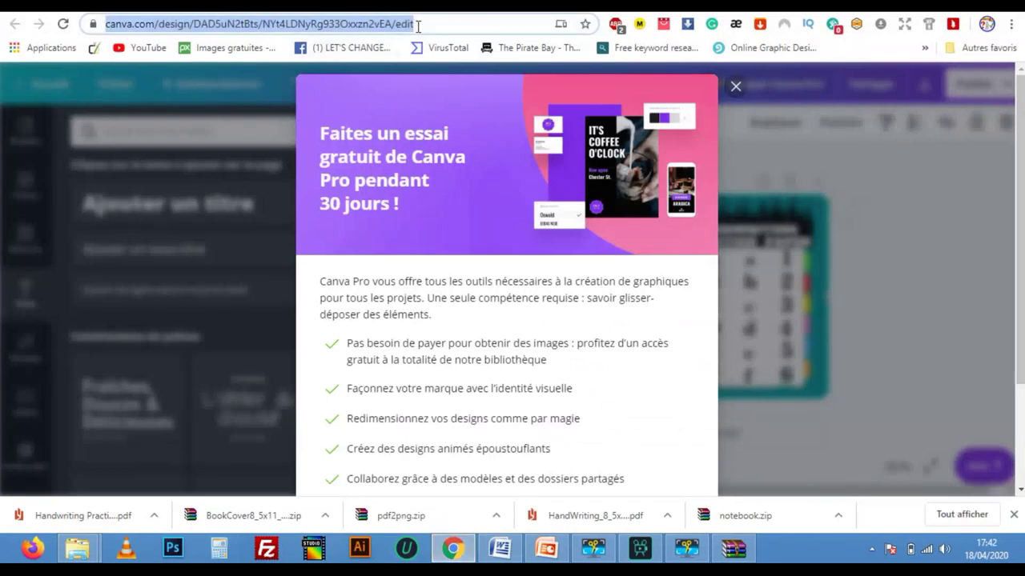
{"action": "type", "text": "amazon kdsp"}
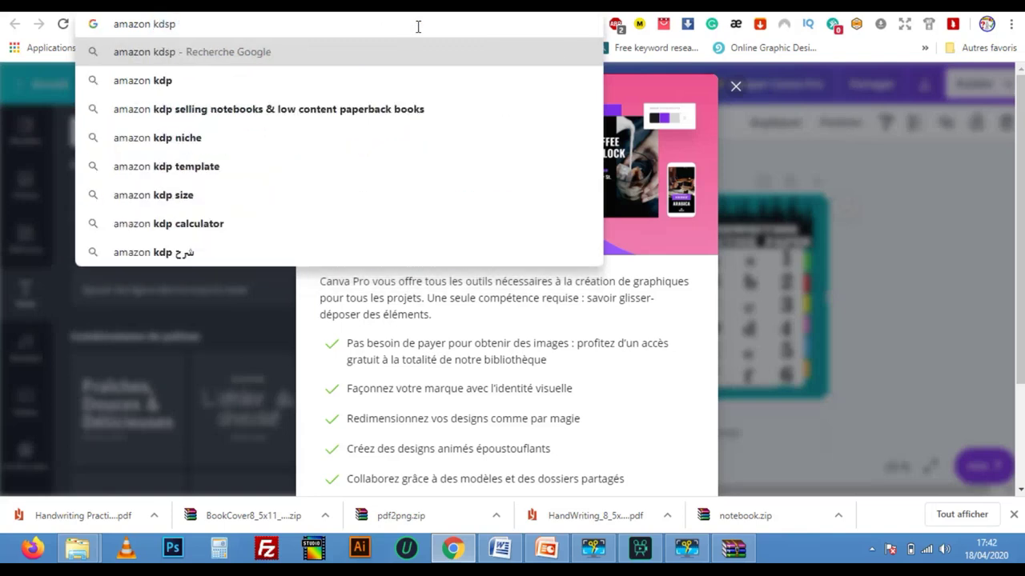
{"action": "key", "text": "BackSpace"}
{"action": "key", "text": "BackSpace"}
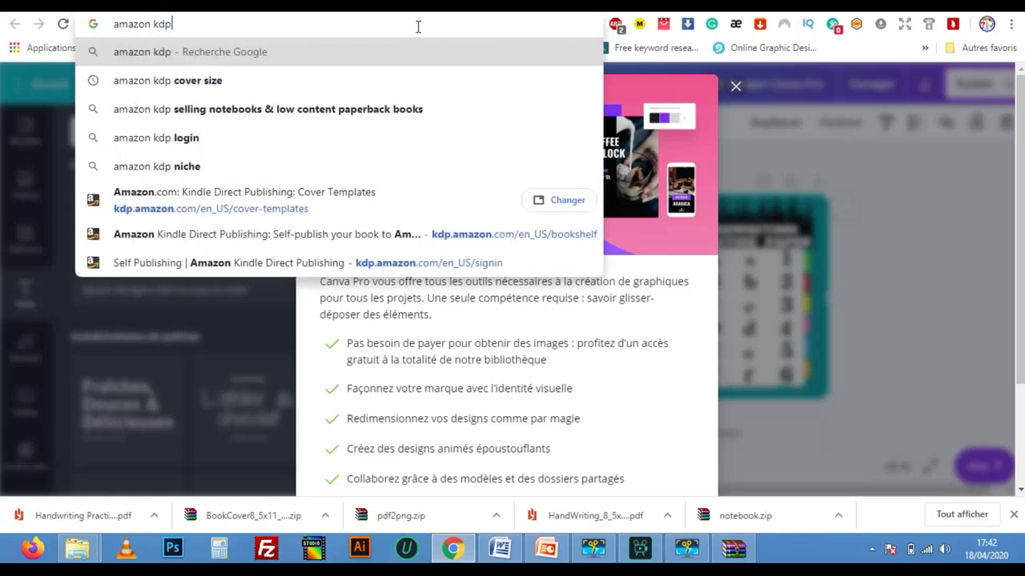
{"action": "type", "text": "p"}
{"action": "key", "text": "Return"}
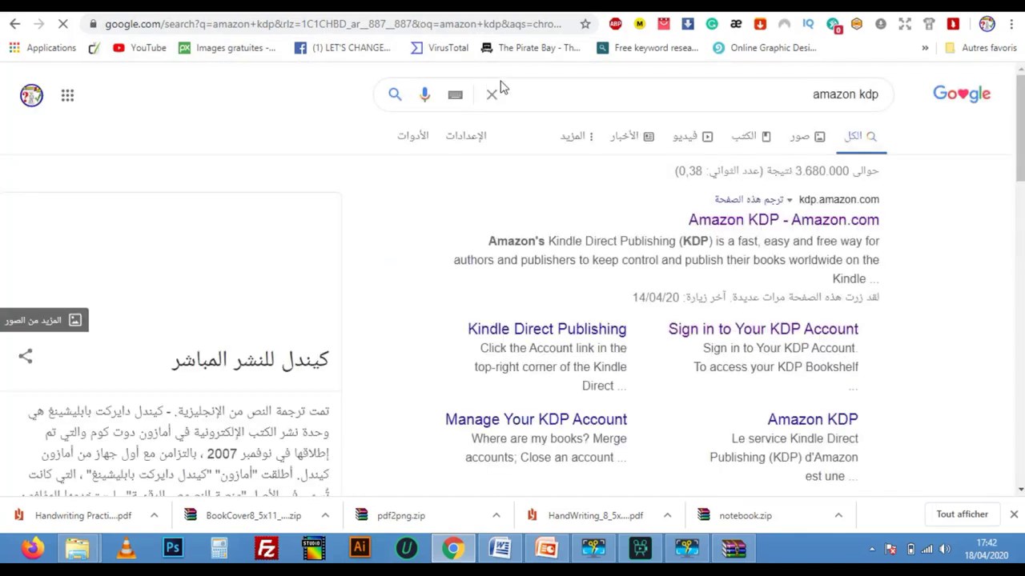
Step: Open the Amazon KDP site from the results, sign in and start creating a new paperback title
{"action": "left_click", "coordinate": [775, 223]}
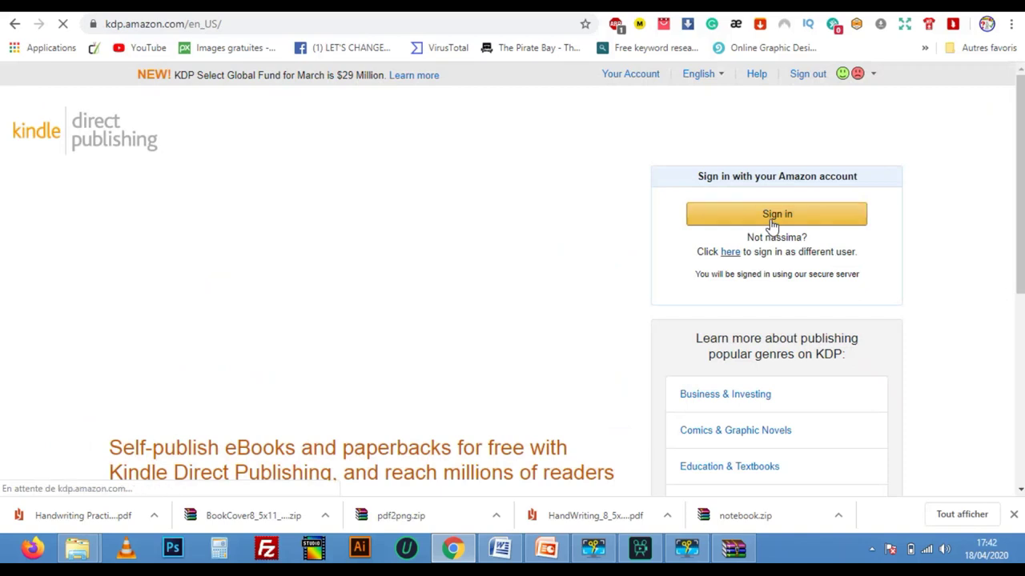
{"action": "left_click", "coordinate": [772, 223]}
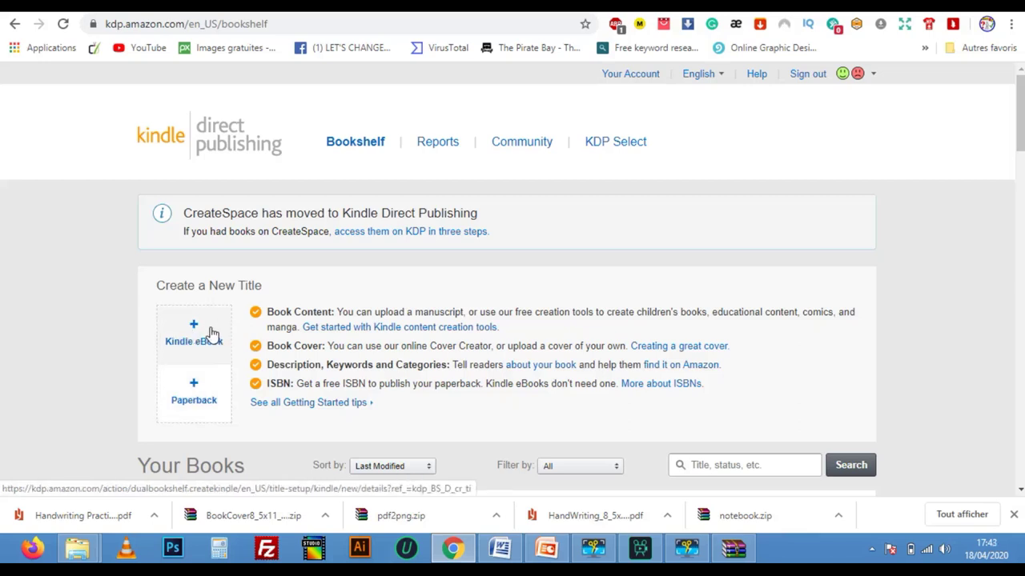
{"action": "left_click", "coordinate": [193, 391]}
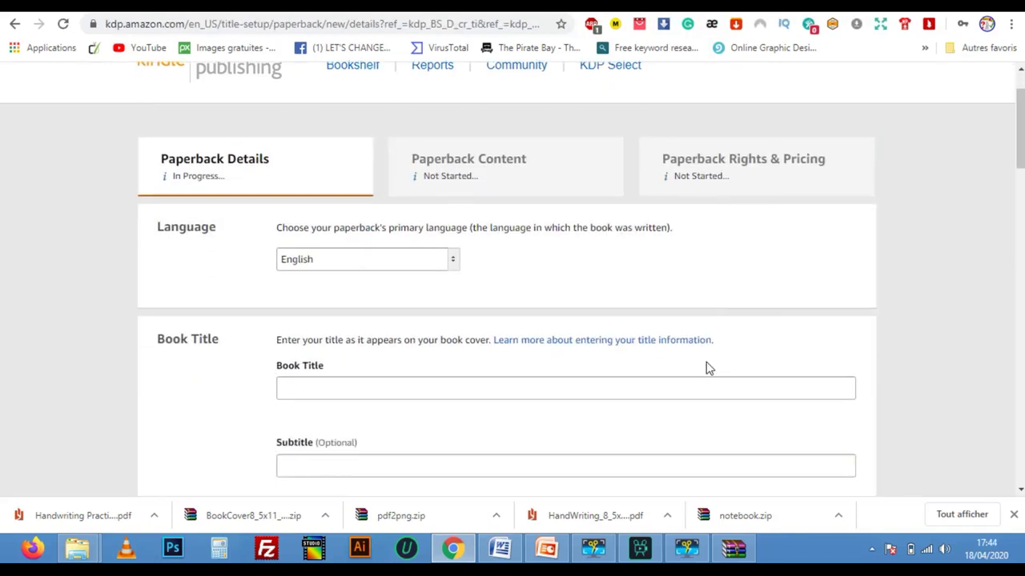
Step: Fill in the book title as "Handwriting Practice Paper", taken from the Word document's title text
{"action": "scroll", "coordinate": [706, 366], "scroll_direction": "down", "scroll_amount": 1}
{"action": "left_click", "coordinate": [435, 313]}
{"action": "left_click", "coordinate": [500, 550]}
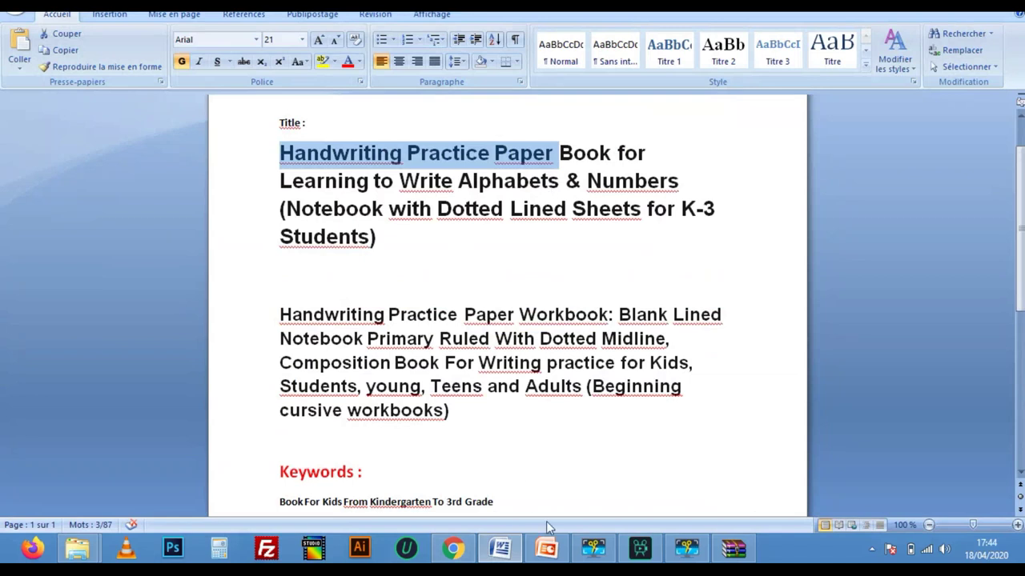
{"action": "left_click", "coordinate": [453, 550]}
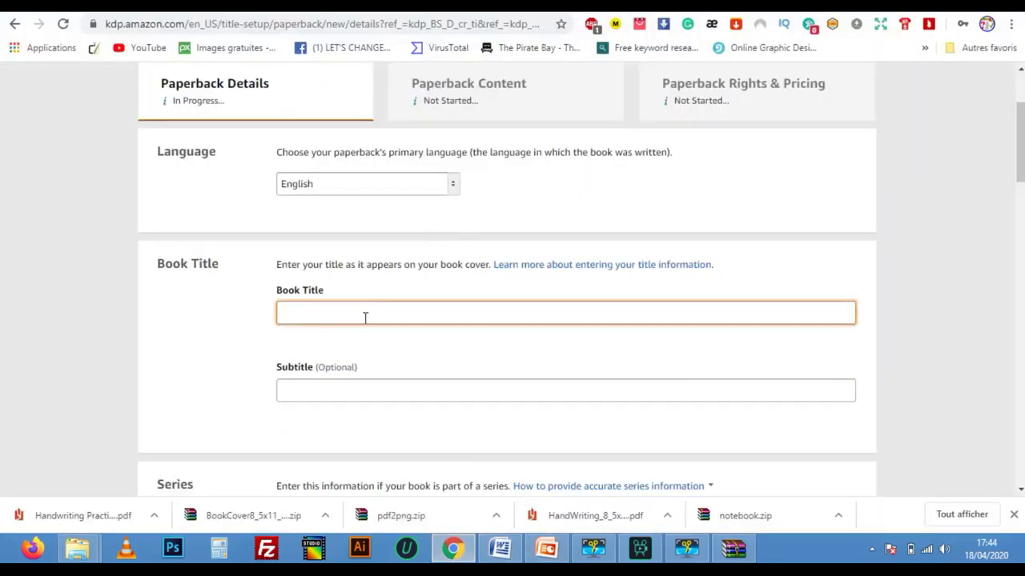
{"action": "type", "text": "Handwriting PracticePaper"}
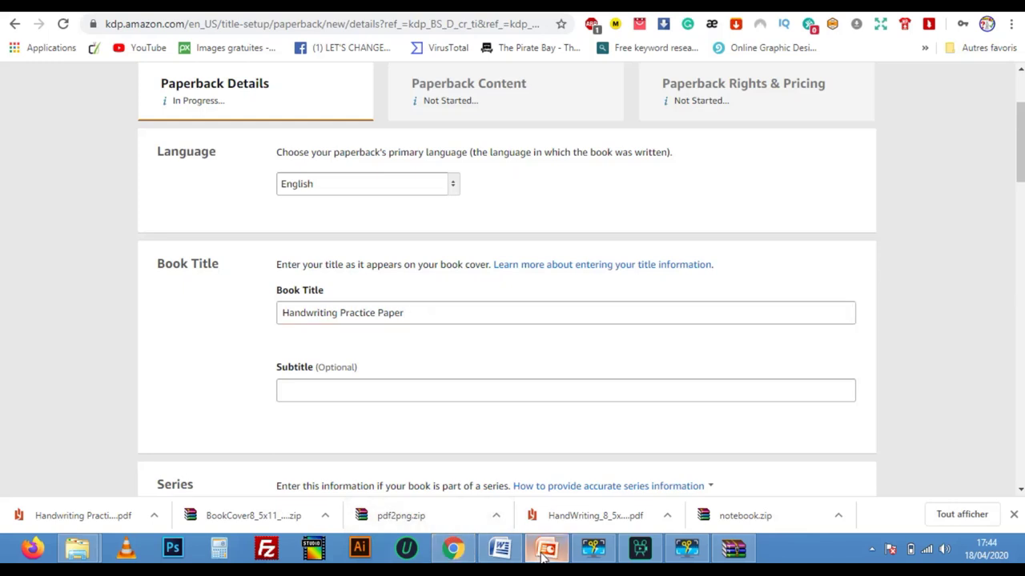
Step: Copy "Book for Learning to Write Alphabets & Numbers (Notebook with Dotted Lined Sheets for K-3 Students)" from the Word document into the subtitle
{"action": "left_click", "coordinate": [500, 549]}
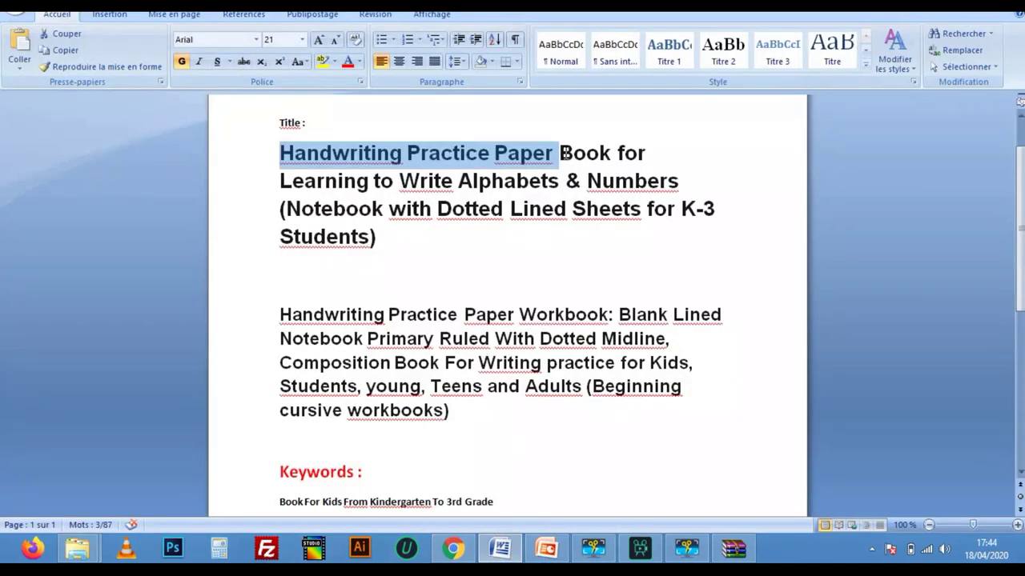
{"action": "left_click_drag", "start_coordinate": [560, 152], "coordinate": [702, 240]}
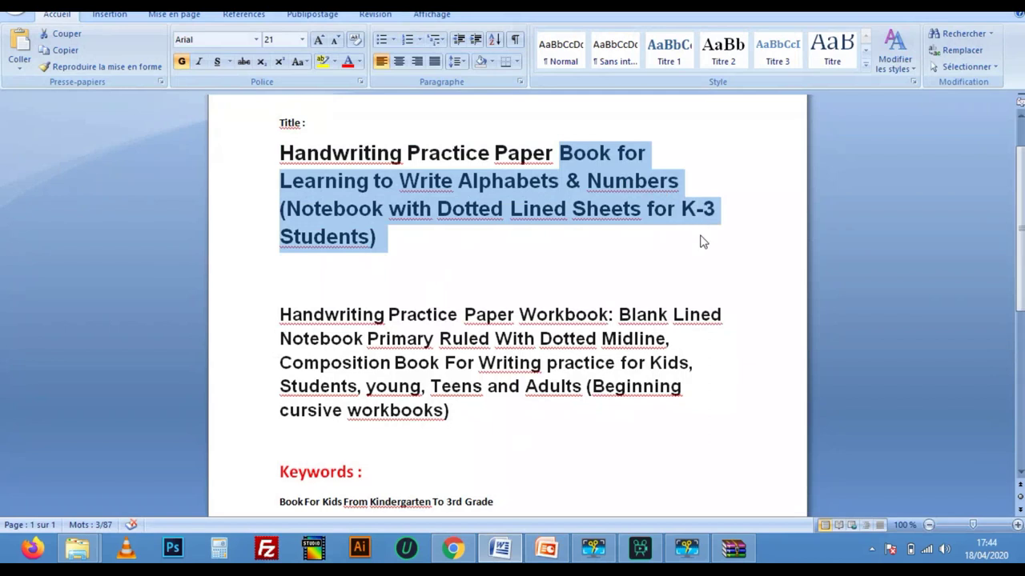
{"action": "left_click", "coordinate": [454, 549]}
{"action": "left_click", "coordinate": [359, 389]}
{"action": "type", "text": "Book for Learning to Write Alphabets & Numbers (Notebook with Dotted Lined Sheets for K-3 Students)"}
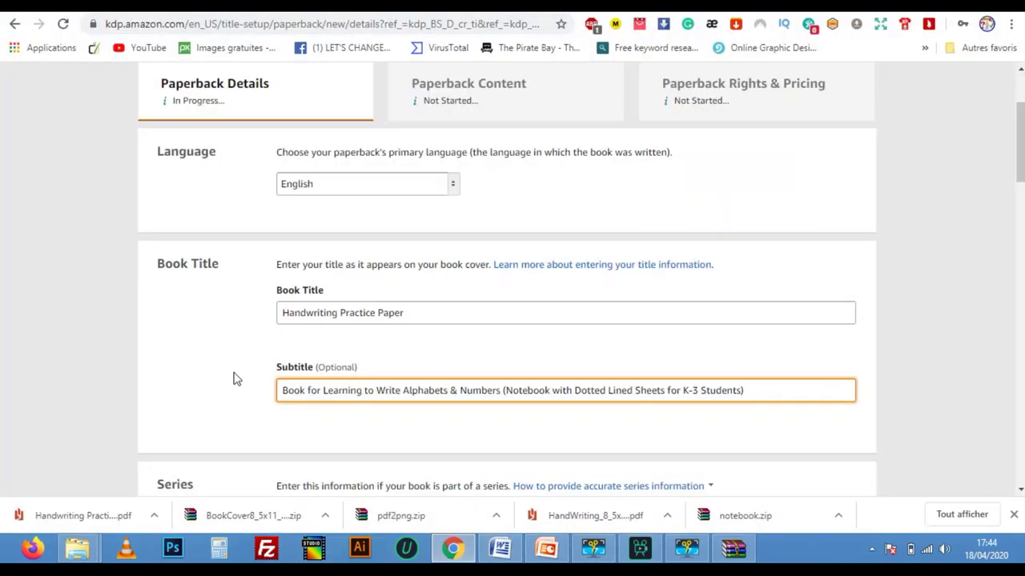
Step: Enter the primary author with first name "notebook" and last name "gift", leaving series and edition number empty
{"action": "scroll", "coordinate": [233, 376], "scroll_direction": "down", "scroll_amount": 3}
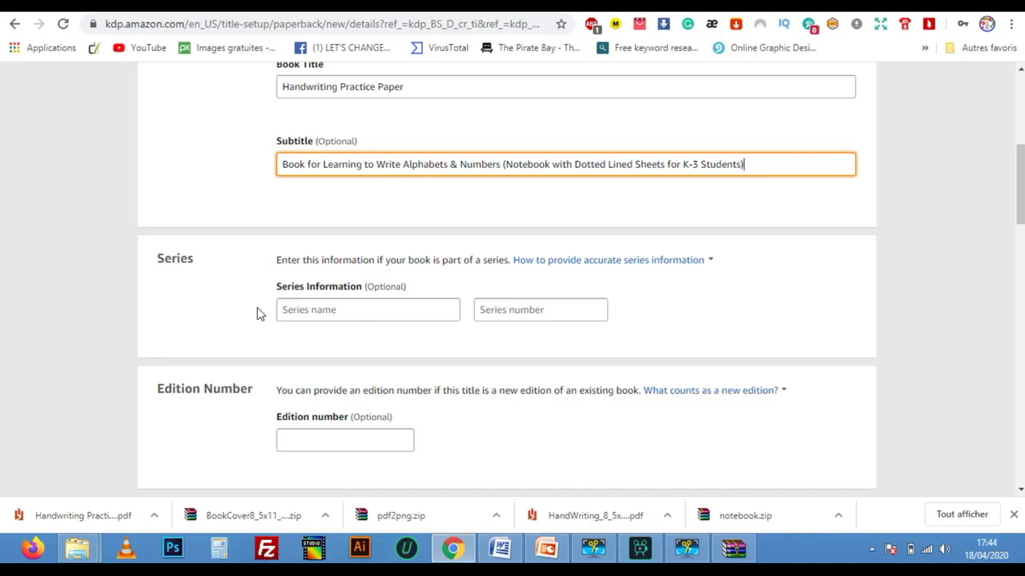
{"action": "scroll", "coordinate": [257, 313], "scroll_direction": "up", "scroll_amount": 1}
{"action": "scroll", "coordinate": [259, 313], "scroll_direction": "down", "scroll_amount": 4}
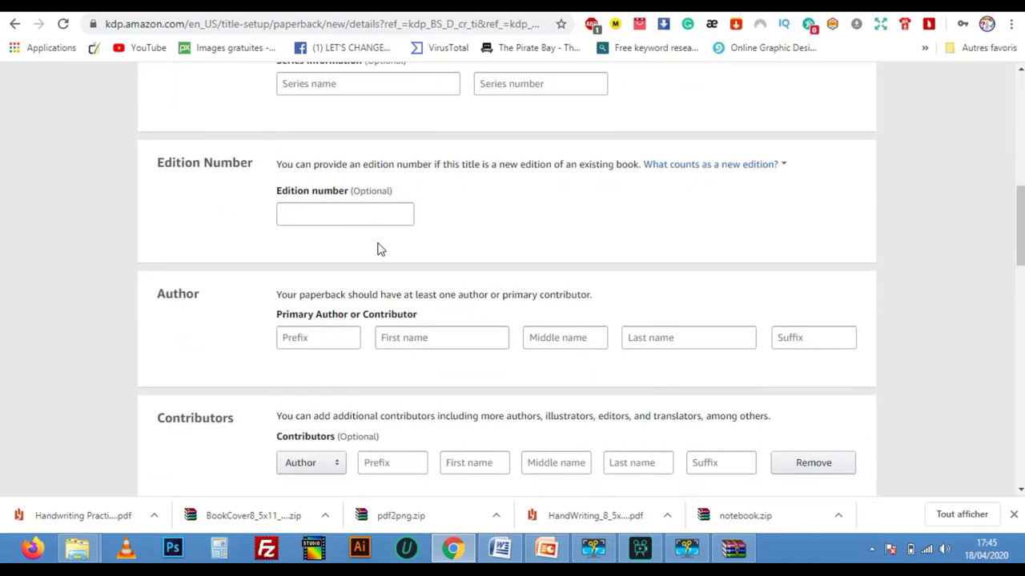
{"action": "scroll", "coordinate": [368, 210], "scroll_direction": "down", "scroll_amount": 1}
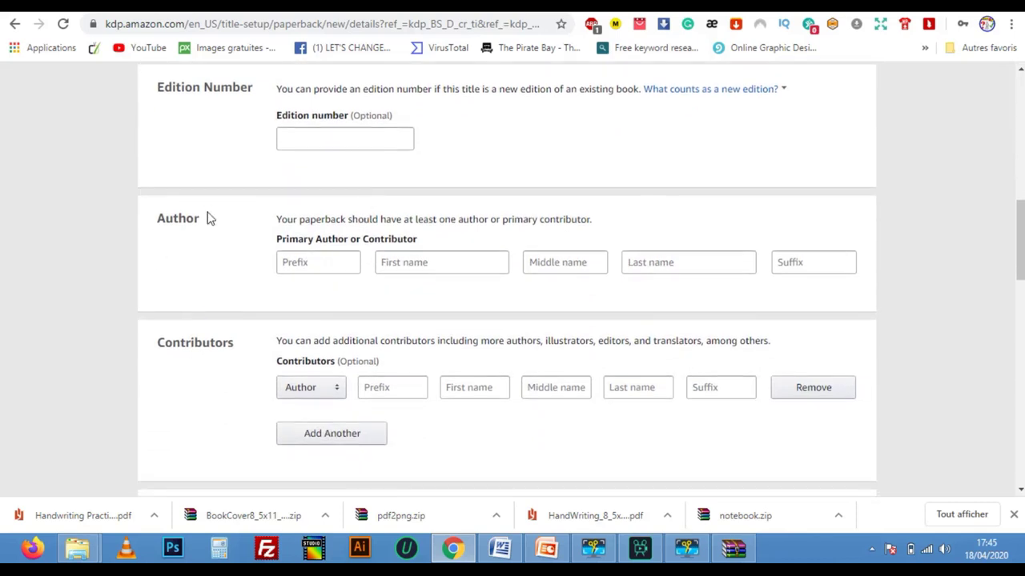
{"action": "scroll", "coordinate": [189, 240], "scroll_direction": "down", "scroll_amount": 1}
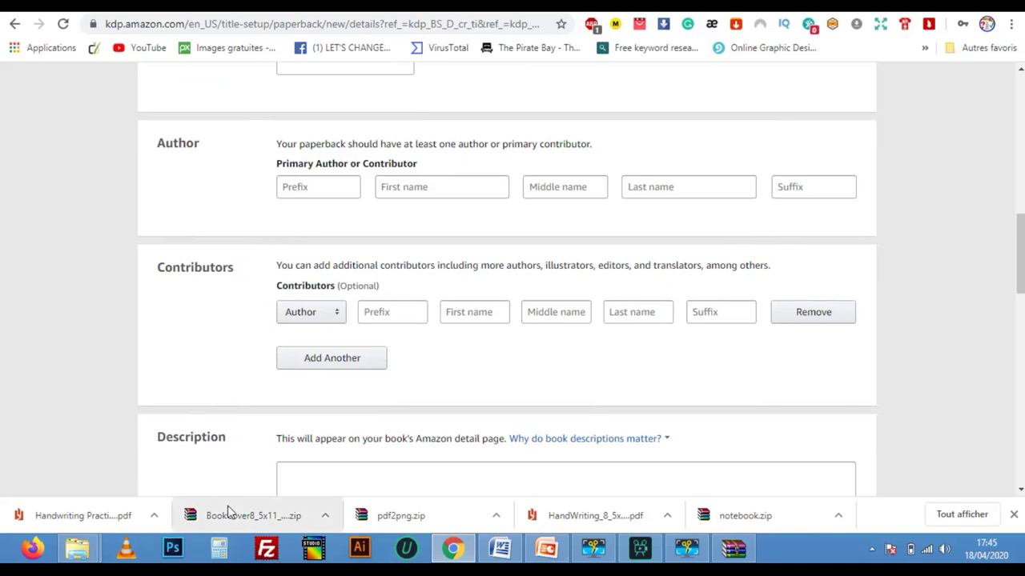
{"action": "left_click", "coordinate": [404, 190]}
{"action": "type", "text": "n"}
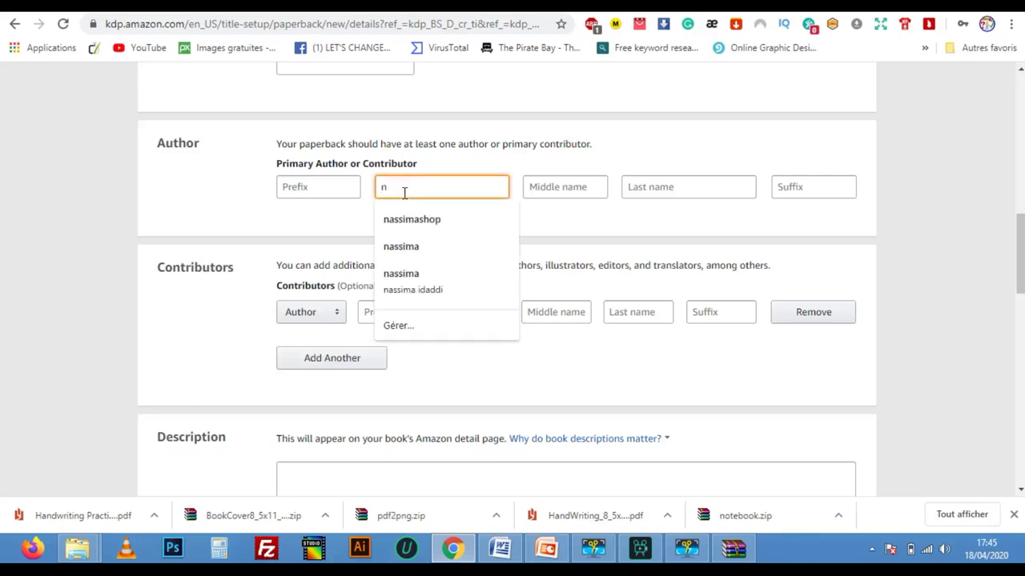
{"action": "type", "text": "ot"}
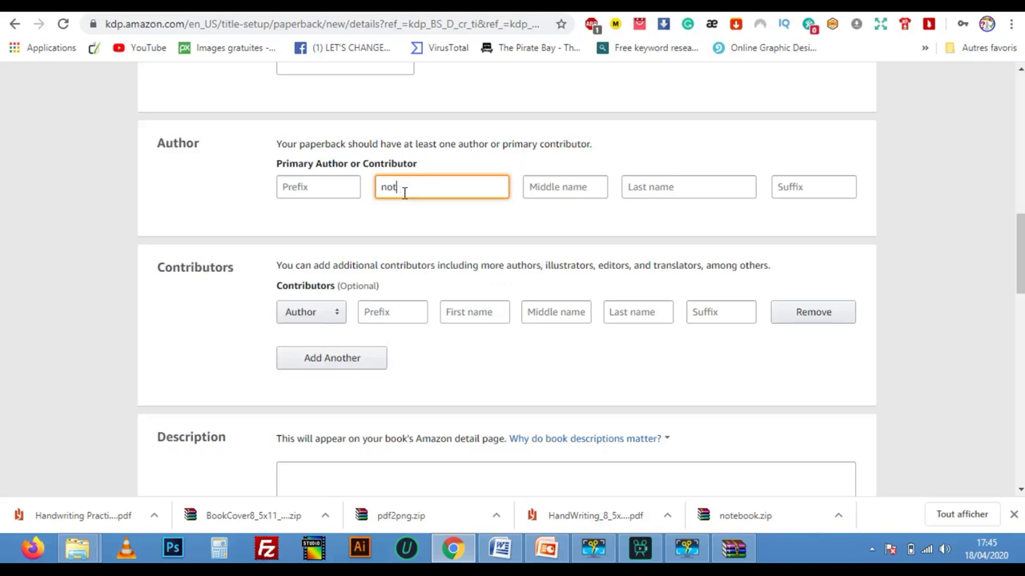
{"action": "type", "text": "ebook"}
{"action": "left_click", "coordinate": [669, 185]}
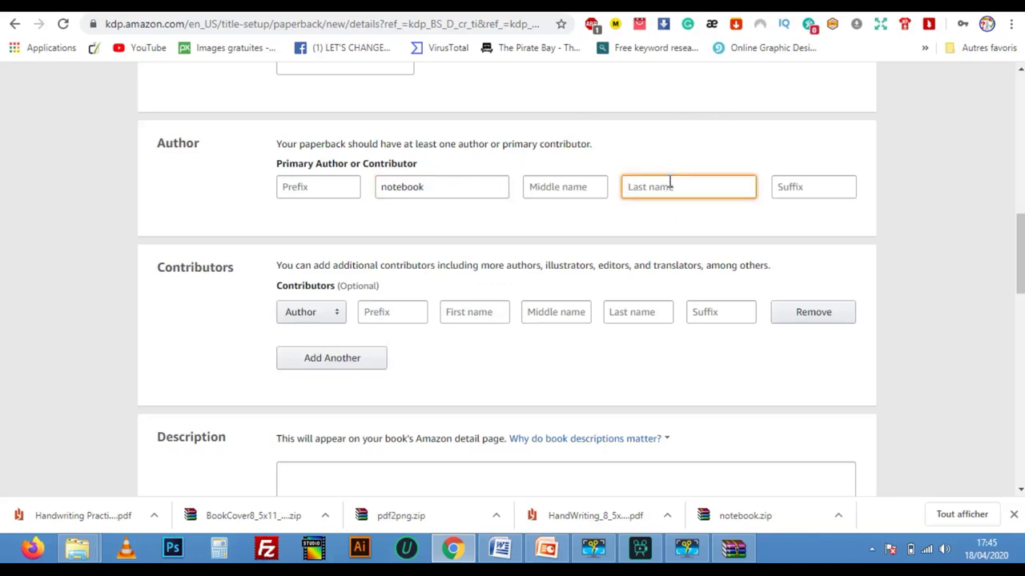
{"action": "type", "text": "gift"}
{"action": "left_click", "coordinate": [782, 376]}
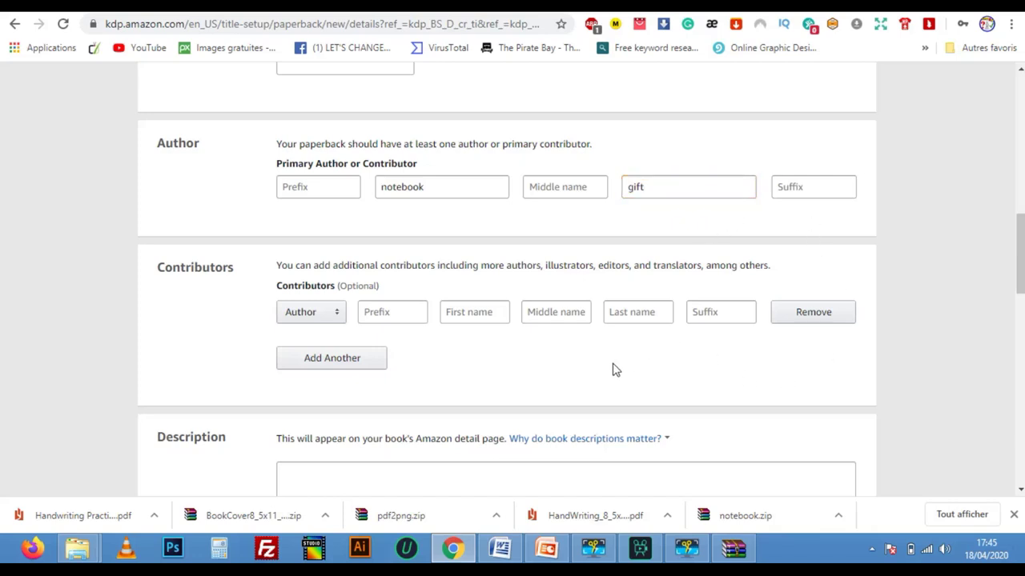
Step: Select the whole English book description, from "There is ample room" to "White interior pages", on the Google Translate page for copying
{"action": "scroll", "coordinate": [611, 370], "scroll_direction": "down", "scroll_amount": 4}
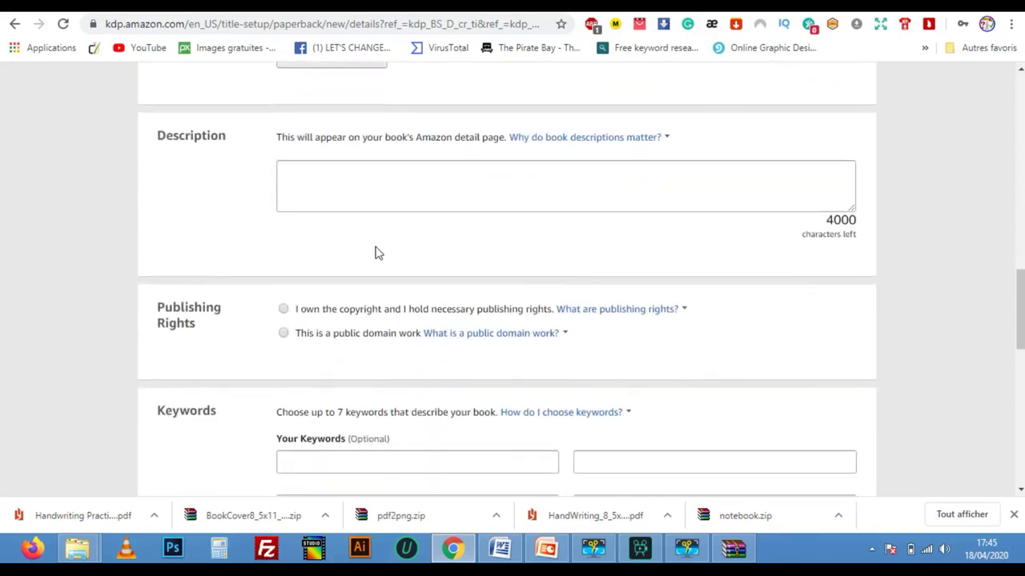
{"action": "left_click", "coordinate": [426, 179]}
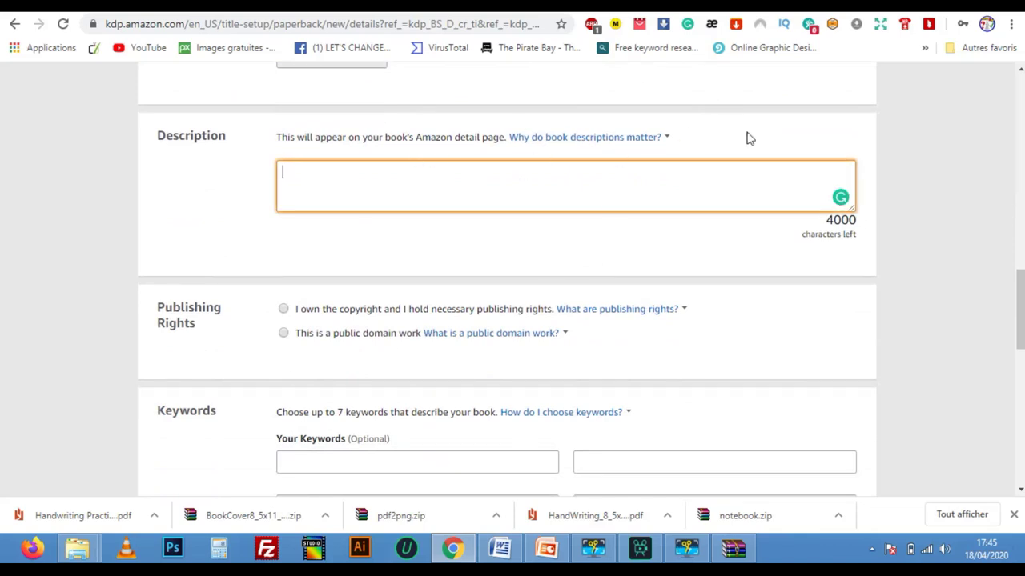
{"action": "key", "text": "ctrl+Tab"}
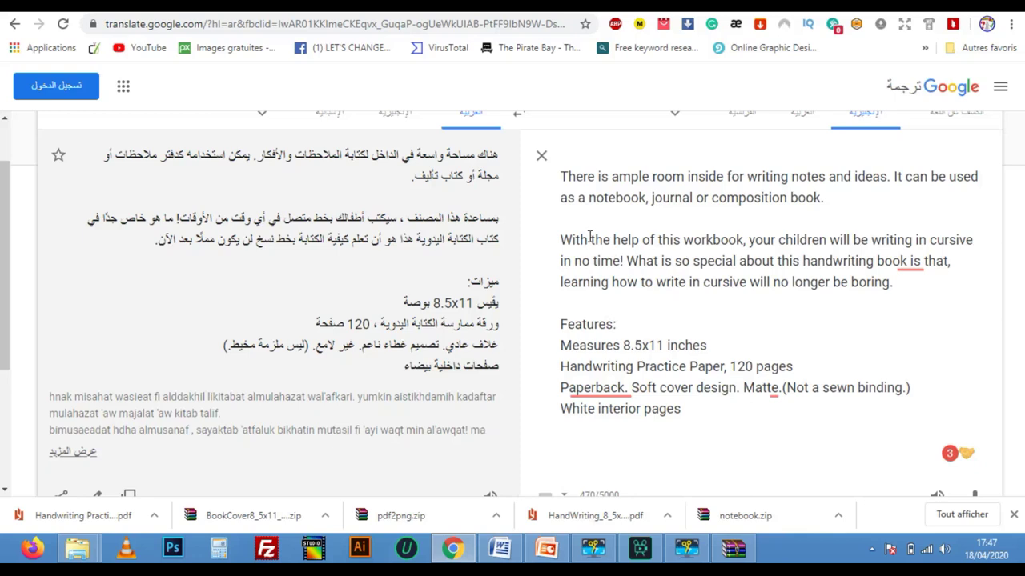
{"action": "left_click_drag", "start_coordinate": [558, 177], "coordinate": [805, 416]}
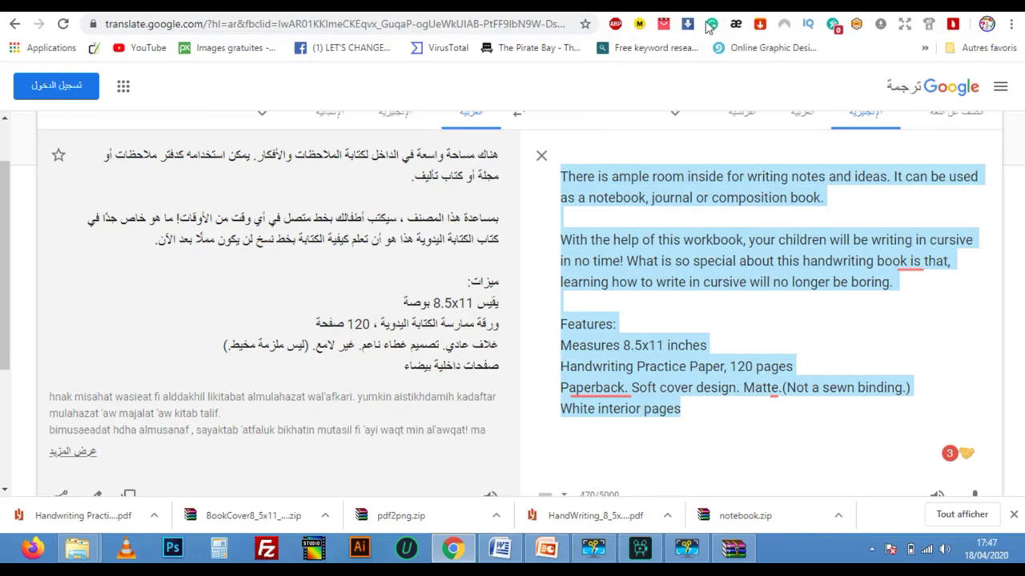
Step: Open the bookmarked Free Amazon Book Description Generator Tool in the browser tab showing the inches-to-cm converter
{"action": "key", "text": "ctrl+Tab"}
{"action": "key", "text": "ctrl+Tab"}
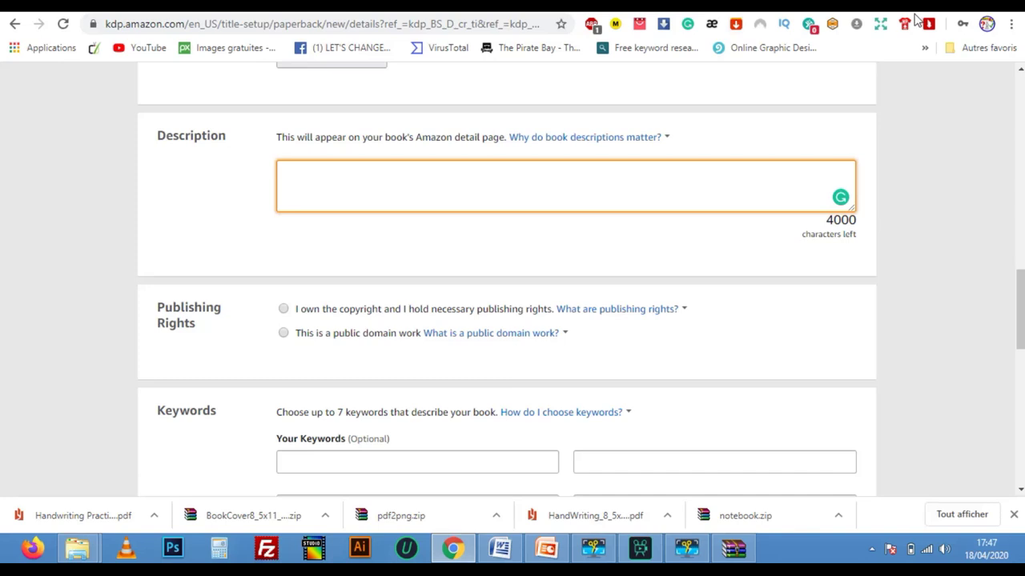
{"action": "key", "text": "ctrl+Tab"}
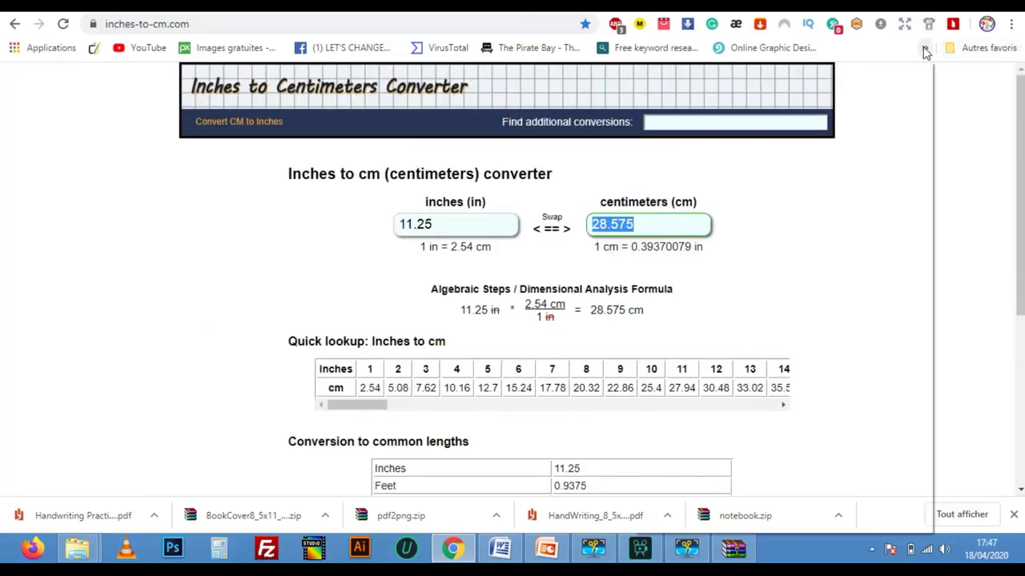
{"action": "left_click", "coordinate": [925, 47]}
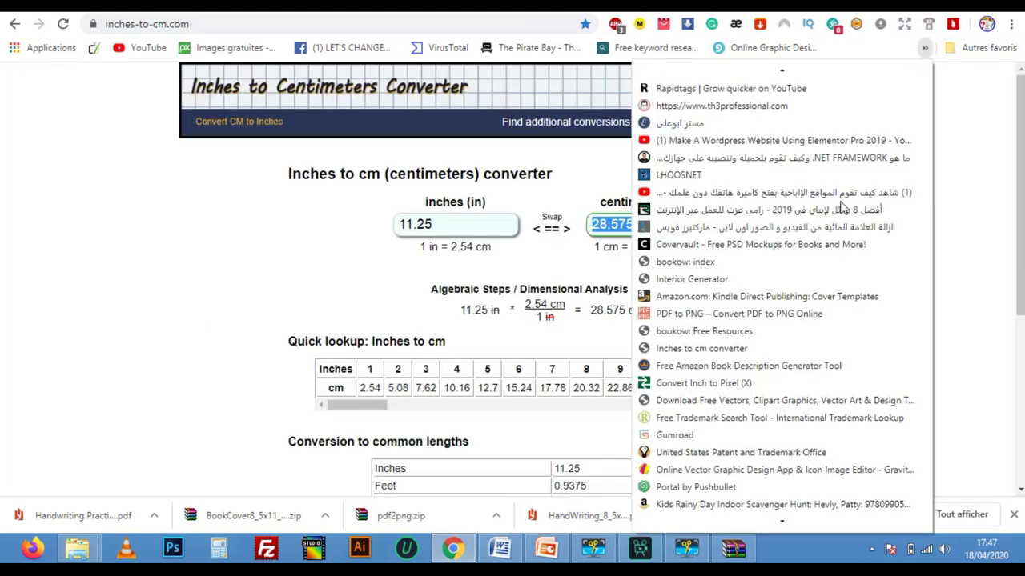
{"action": "left_click", "coordinate": [792, 366]}
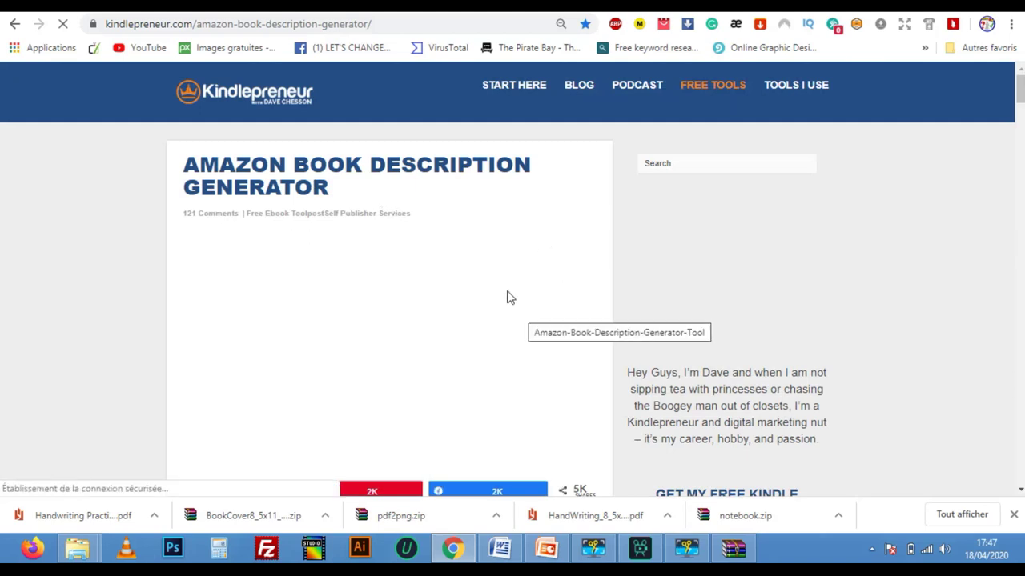
Step: Generate the HTML code for the handwriting book description and paste it into the KDP paperback's description
{"action": "scroll", "coordinate": [512, 304], "scroll_direction": "down", "scroll_amount": 2}
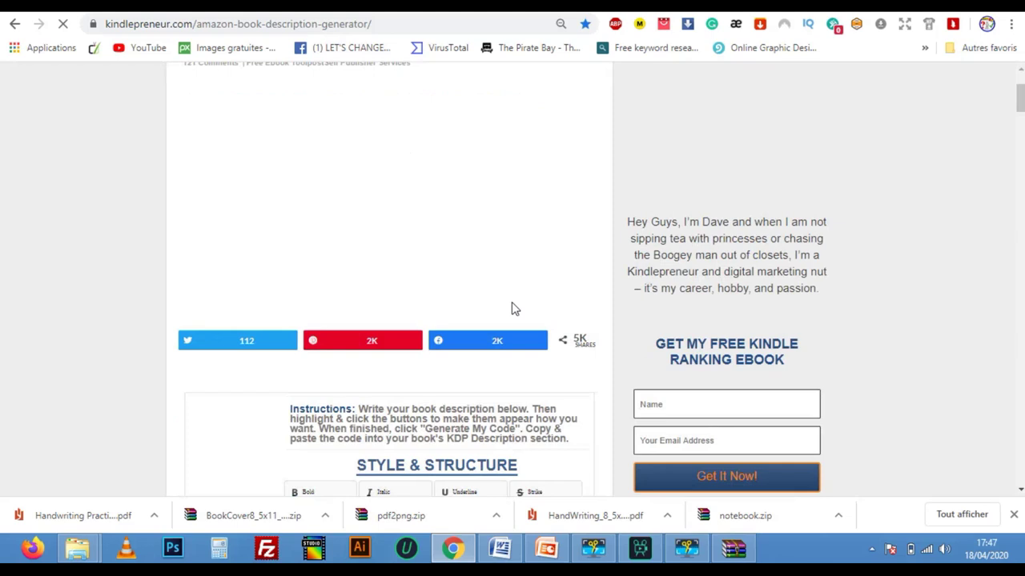
{"action": "scroll", "coordinate": [514, 308], "scroll_direction": "down", "scroll_amount": 6}
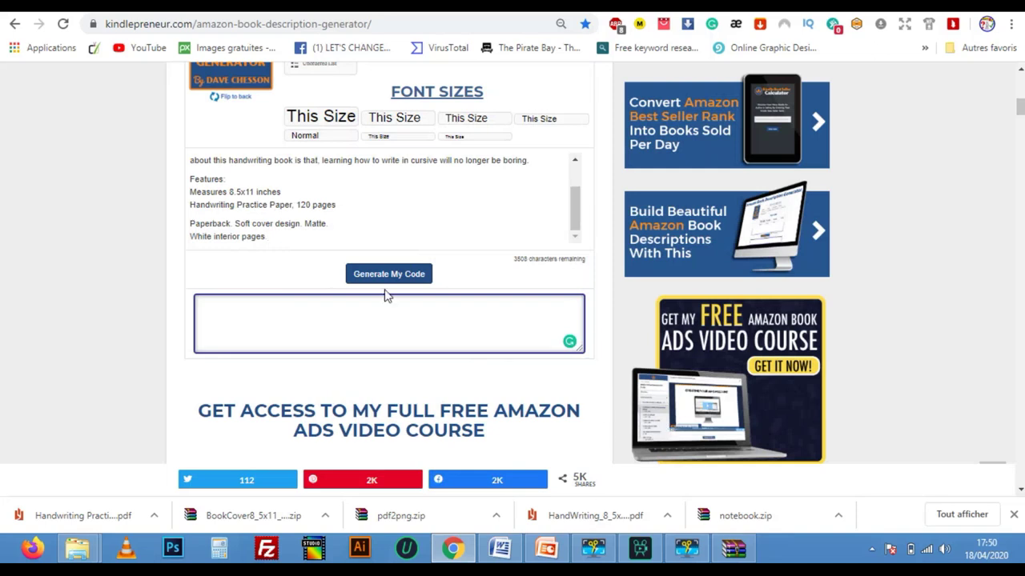
{"action": "left_click", "coordinate": [369, 281]}
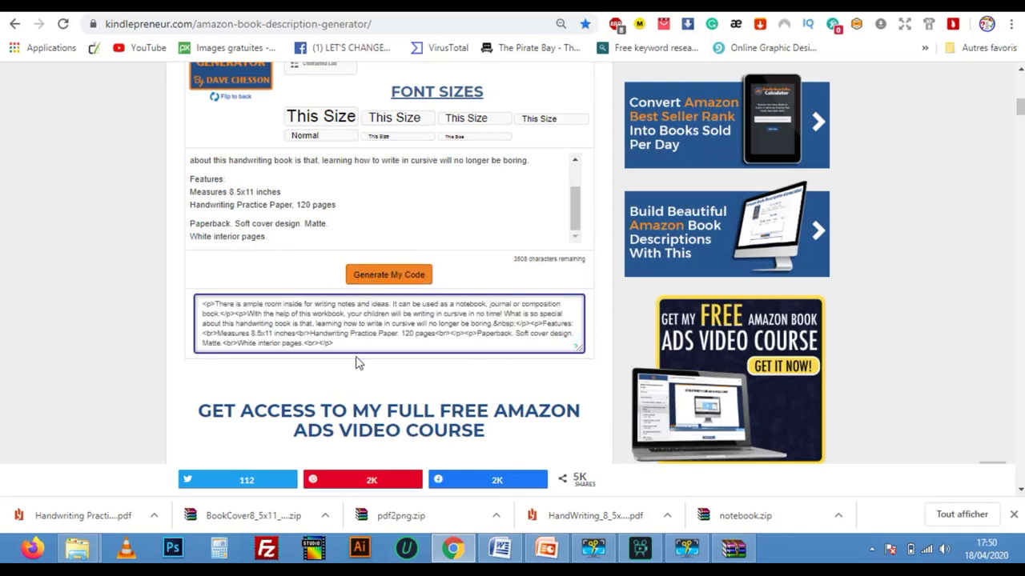
{"action": "left_click", "coordinate": [308, 344]}
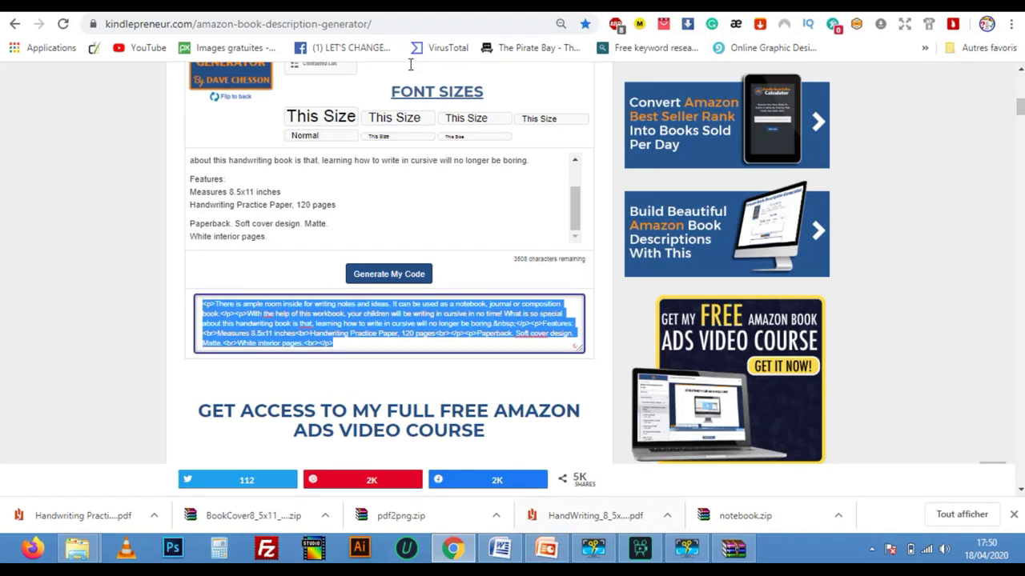
{"action": "left_click", "coordinate": [510, 10]}
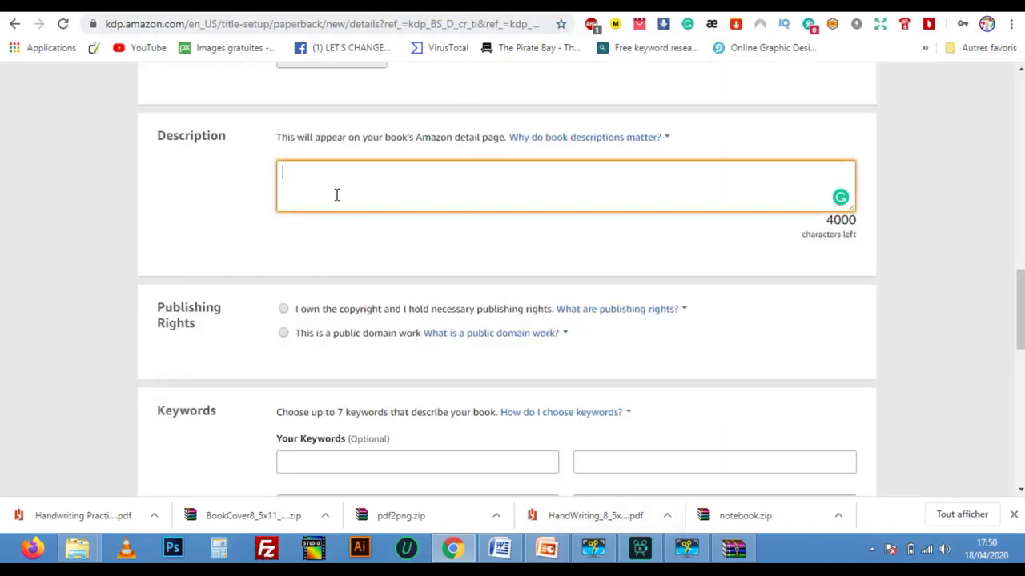
{"action": "key", "text": "ctrl+v"}
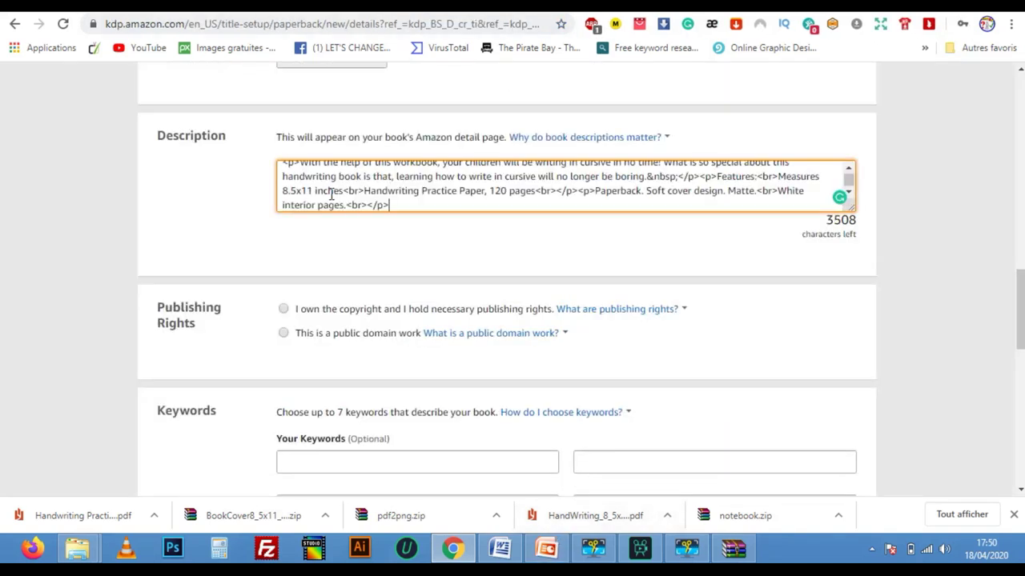
Step: Declare under Publishing Rights that you own the copyright and hold the necessary publishing rights
{"action": "left_click", "coordinate": [376, 213]}
{"action": "scroll", "coordinate": [391, 247], "scroll_direction": "down", "scroll_amount": 2}
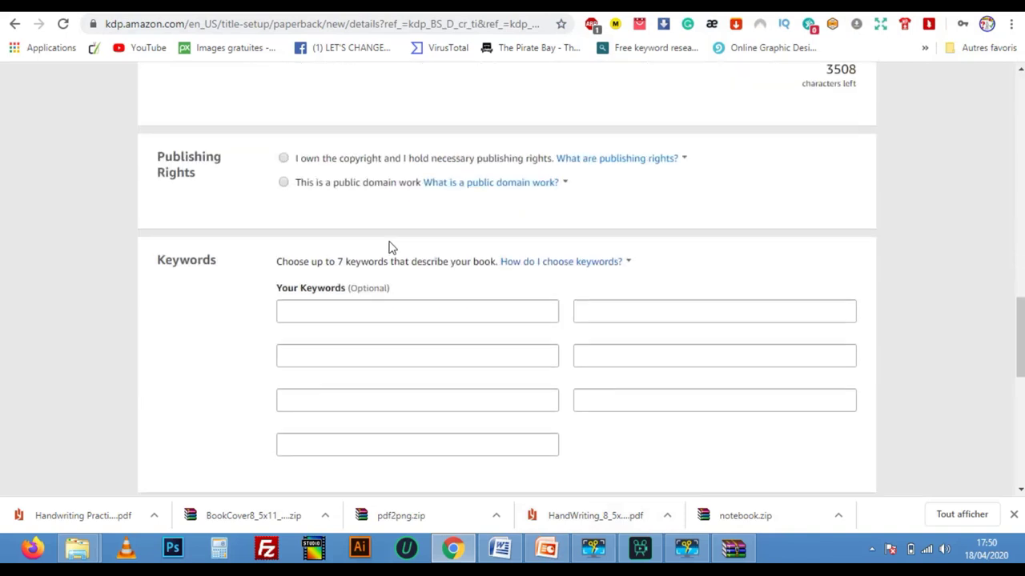
{"action": "left_click", "coordinate": [282, 160]}
Step: Copy "Book For Kids From Kindergarten To 3rd Grade" from the Word keyword list into the first KDP keyword field
{"action": "scroll", "coordinate": [317, 218], "scroll_direction": "down", "scroll_amount": 2}
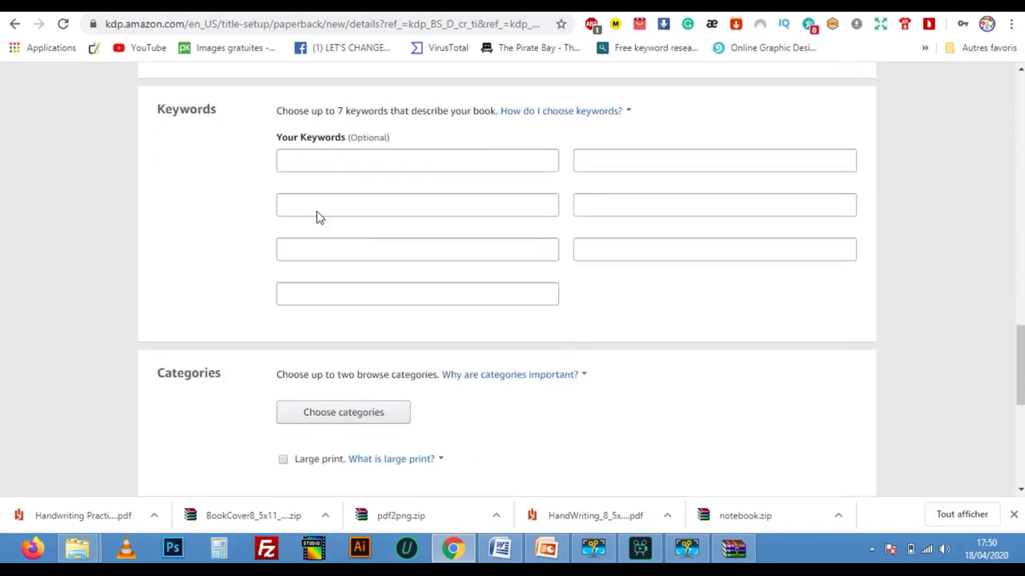
{"action": "left_click", "coordinate": [353, 164]}
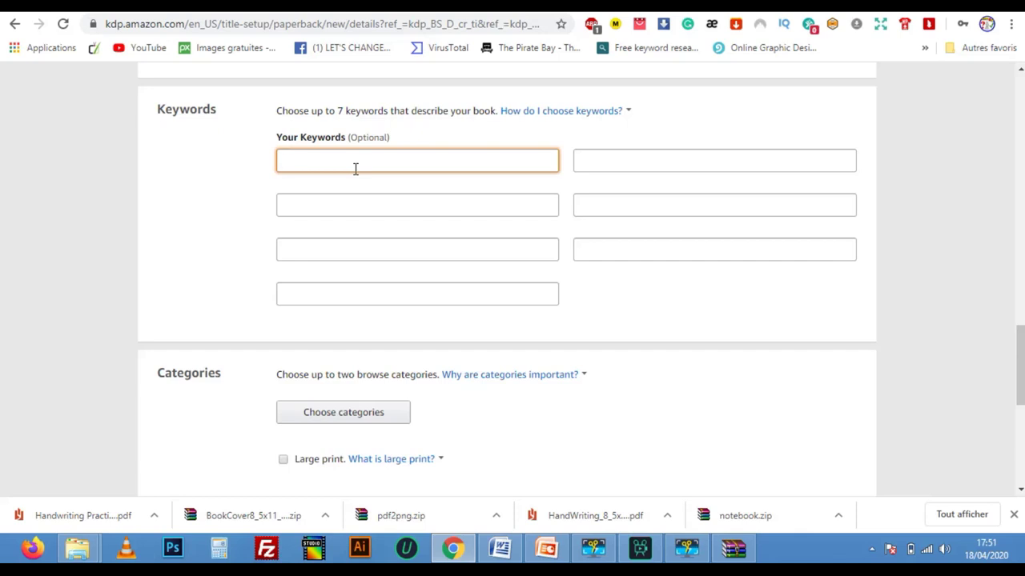
{"action": "left_click", "coordinate": [505, 552]}
{"action": "scroll", "coordinate": [410, 361], "scroll_direction": "down", "scroll_amount": 6}
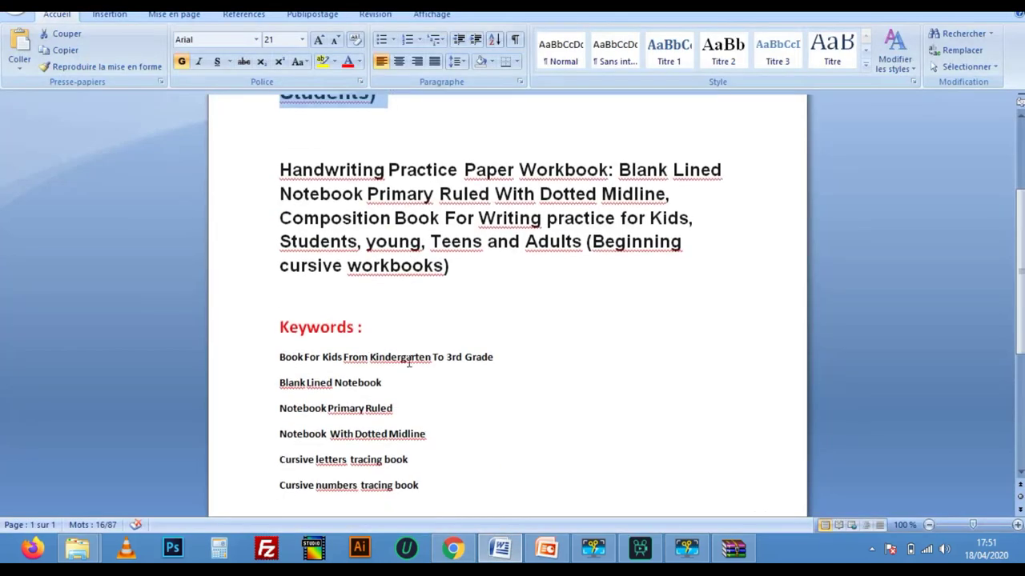
{"action": "left_click", "coordinate": [497, 329]}
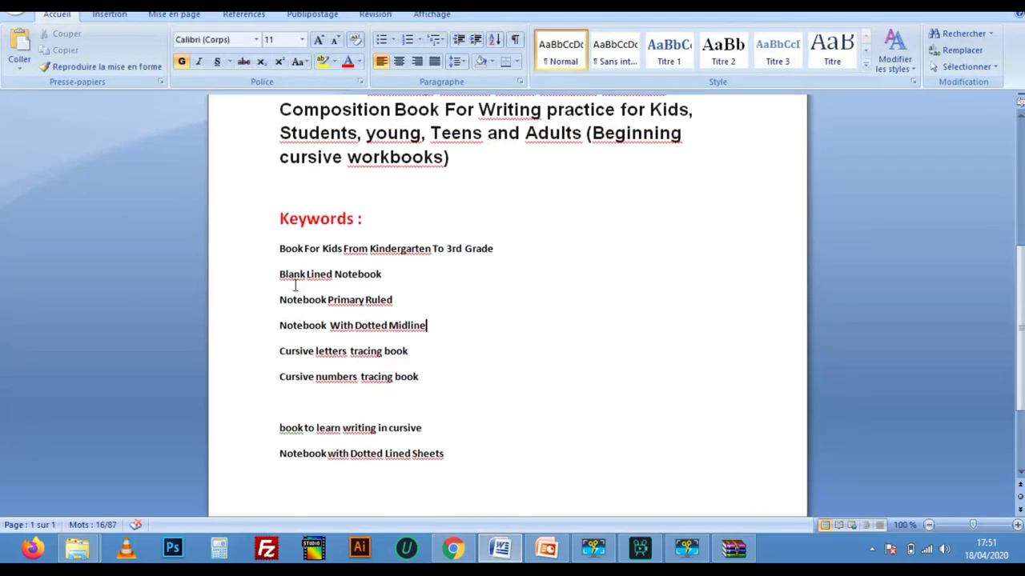
{"action": "left_click", "coordinate": [270, 249]}
{"action": "key", "text": "ctrl+c"}
{"action": "left_click", "coordinate": [453, 549]}
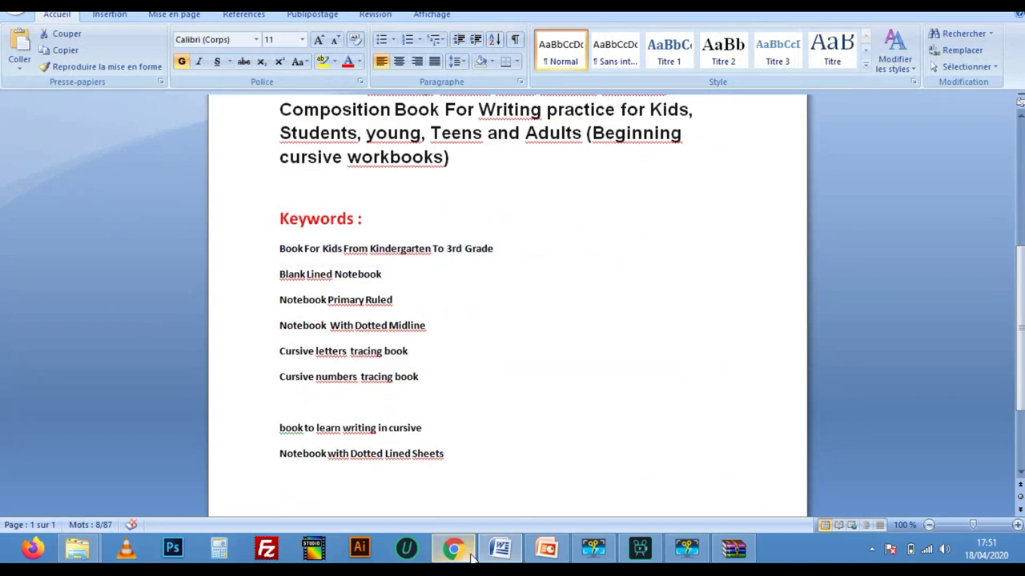
{"action": "key", "text": "ctrl+v"}
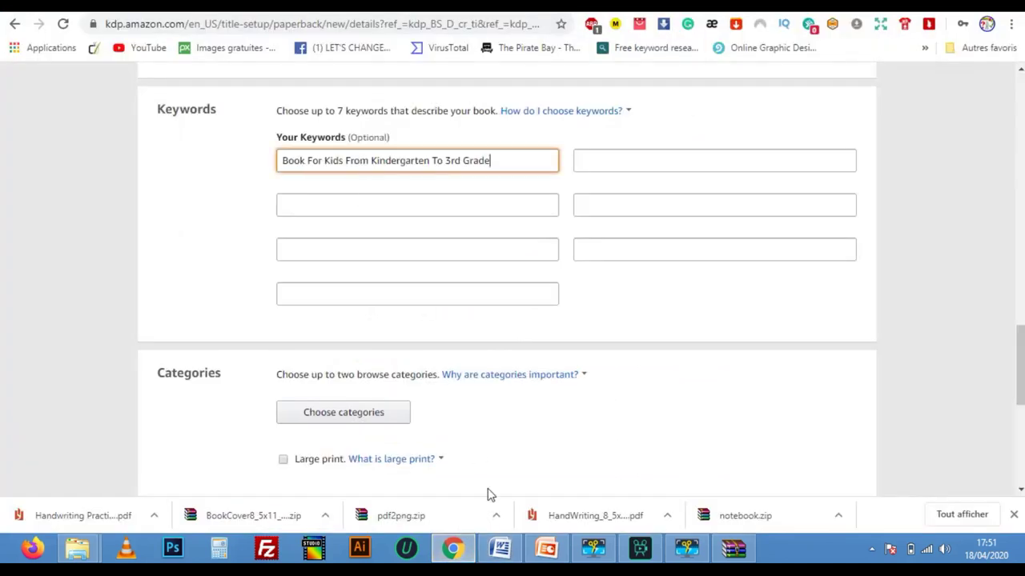
Step: Copy "Blank Lined Notebook" from the Word list into the keyword field below the first, undoing any accidental paste in the document
{"action": "left_click", "coordinate": [500, 548]}
{"action": "left_click", "coordinate": [264, 276]}
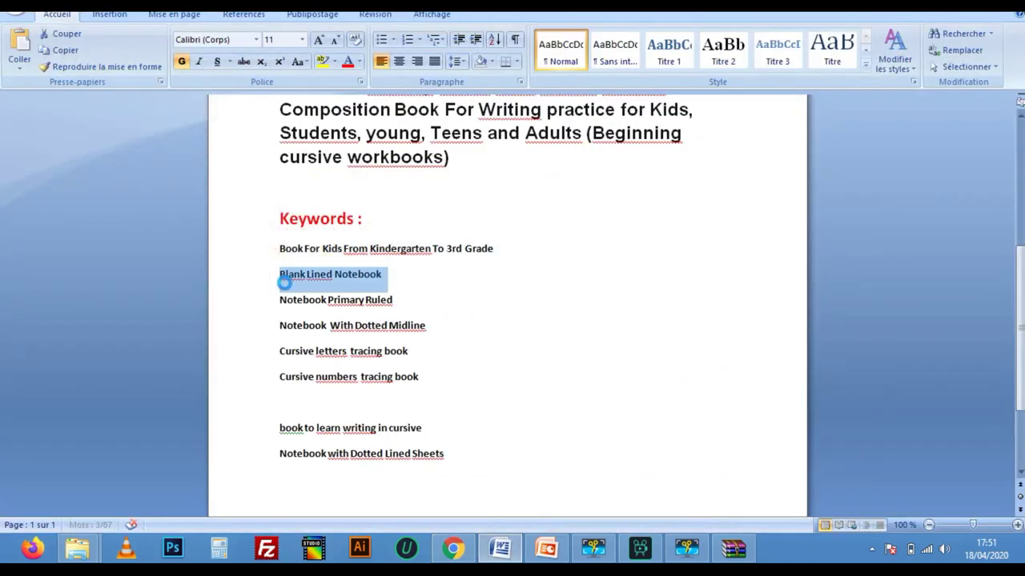
{"action": "key", "text": "ctrl+v"}
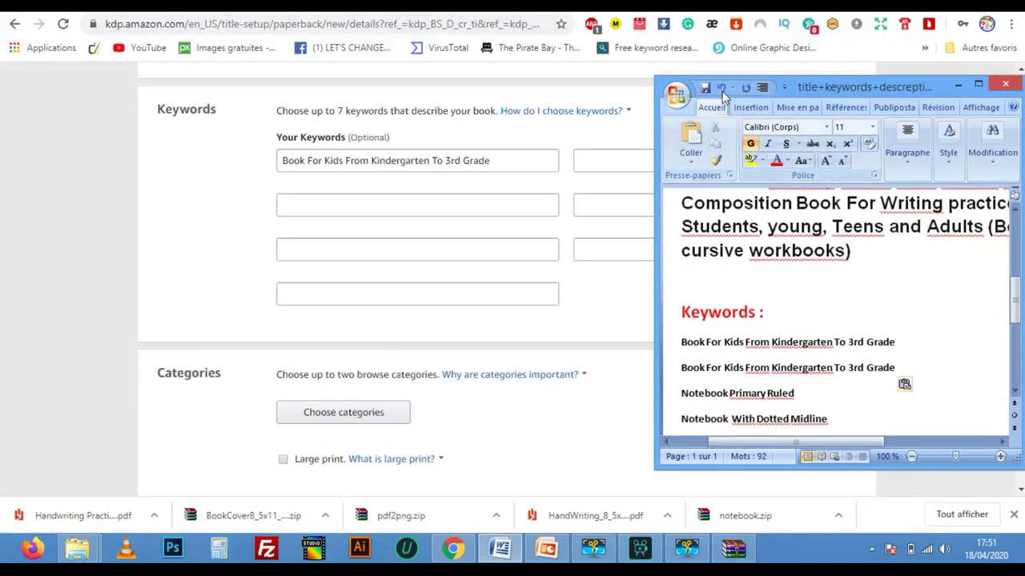
{"action": "left_click", "coordinate": [723, 90]}
{"action": "key", "text": "ctrl+c"}
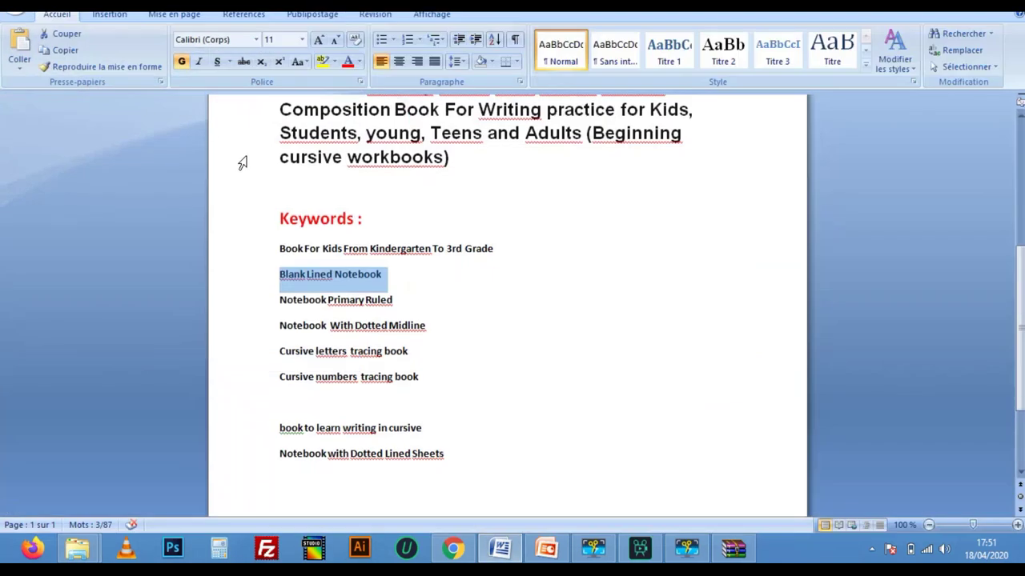
{"action": "left_click", "coordinate": [452, 549]}
{"action": "left_click", "coordinate": [373, 202]}
{"action": "key", "text": "ctrl+v"}
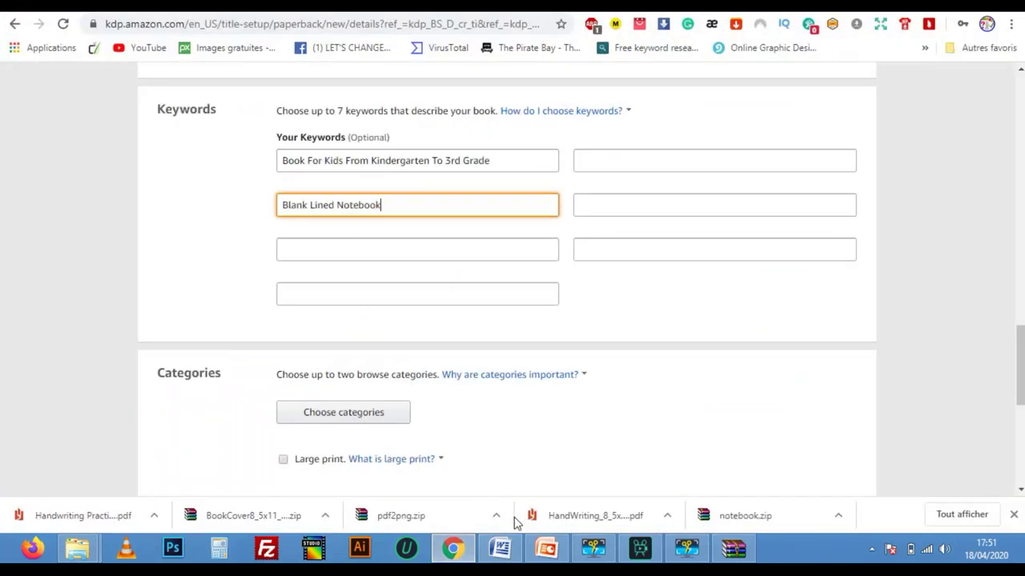
Step: Copy "Notebook Primary Ruled" from the Word list into the keyword field below "Blank Lined Notebook"
{"action": "left_click", "coordinate": [501, 549]}
{"action": "left_click_drag", "start_coordinate": [393, 301], "coordinate": [277, 301]}
{"action": "key", "text": "ctrl+c"}
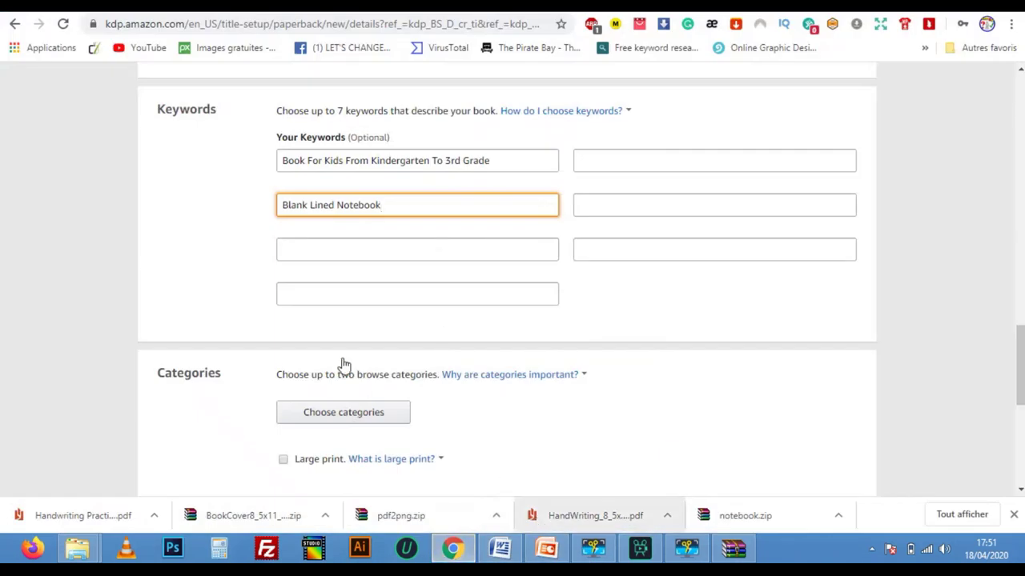
{"action": "left_click", "coordinate": [336, 253]}
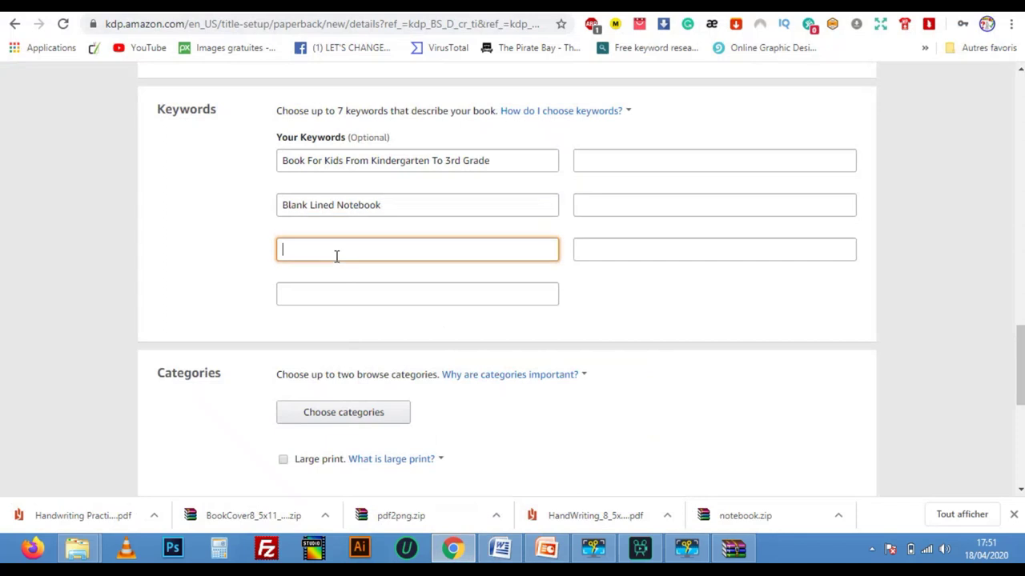
{"action": "key", "text": "ctrl+v"}
{"action": "left_click", "coordinate": [241, 250]}
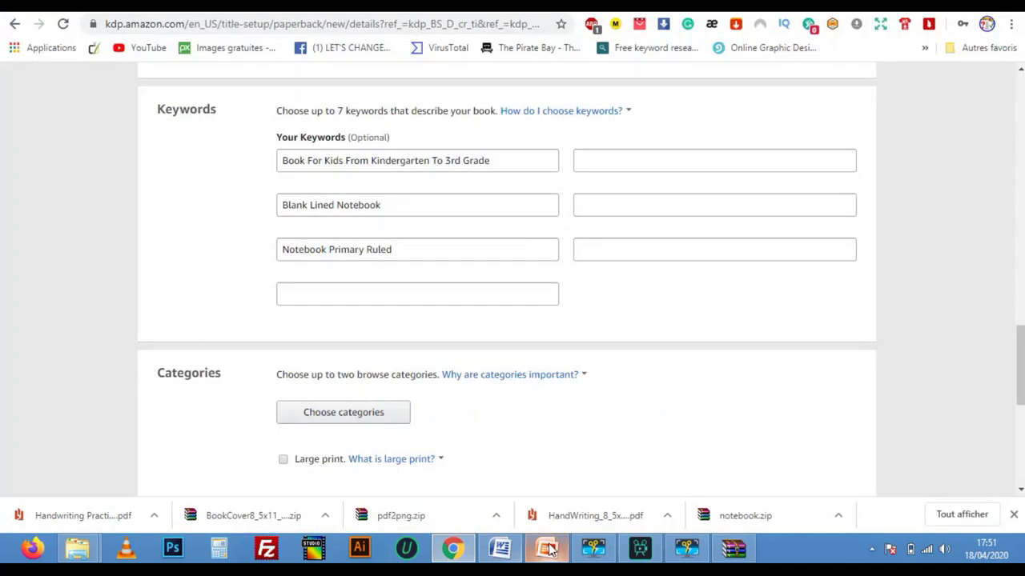
Step: Copy "Notebook With Dotted Midline" from the Word list into the last keyword field of the first column
{"action": "mouse_move", "coordinate": [549, 548]}
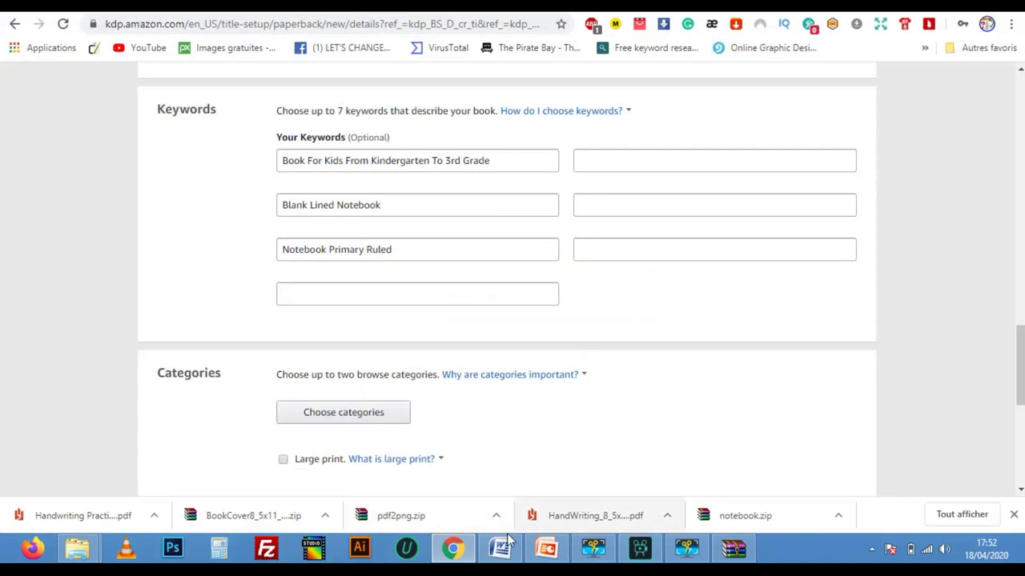
{"action": "left_click", "coordinate": [501, 549]}
{"action": "left_click_drag", "start_coordinate": [429, 327], "coordinate": [272, 325]}
{"action": "key", "text": "ctrl+c"}
{"action": "key", "text": "alt+Tab"}
{"action": "left_click", "coordinate": [333, 294]}
{"action": "key", "text": "ctrl+v"}
{"action": "left_click", "coordinate": [405, 423]}
Step: Copy "Cursive letters tracing book" from the Word list into the first keyword field of the second column
{"action": "key", "text": "alt+Tab"}
{"action": "left_click_drag", "start_coordinate": [432, 358], "coordinate": [258, 361]}
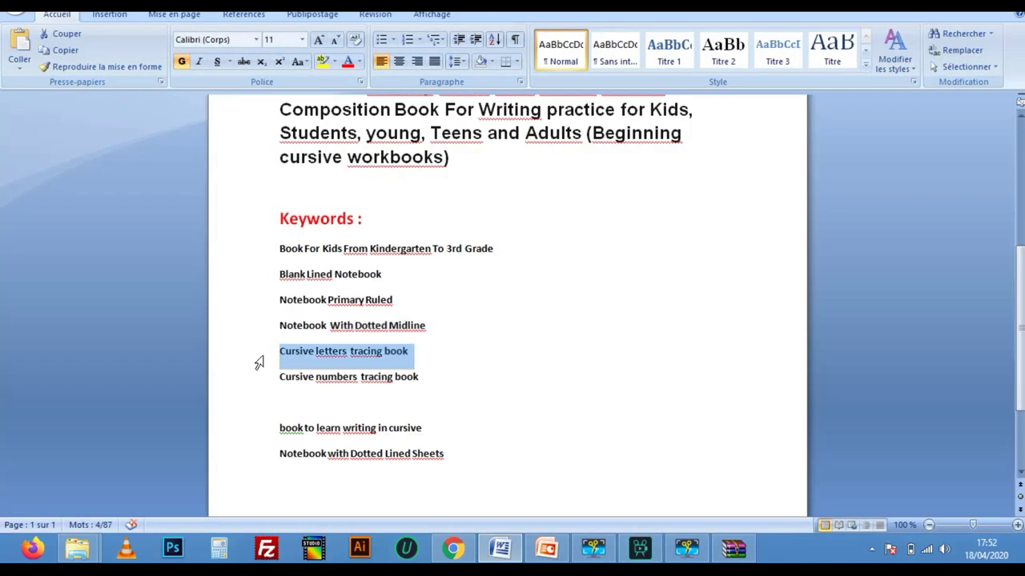
{"action": "key", "text": "ctrl+c"}
{"action": "key", "text": "alt+Tab"}
{"action": "left_click", "coordinate": [598, 159]}
{"action": "key", "text": "ctrl+v"}
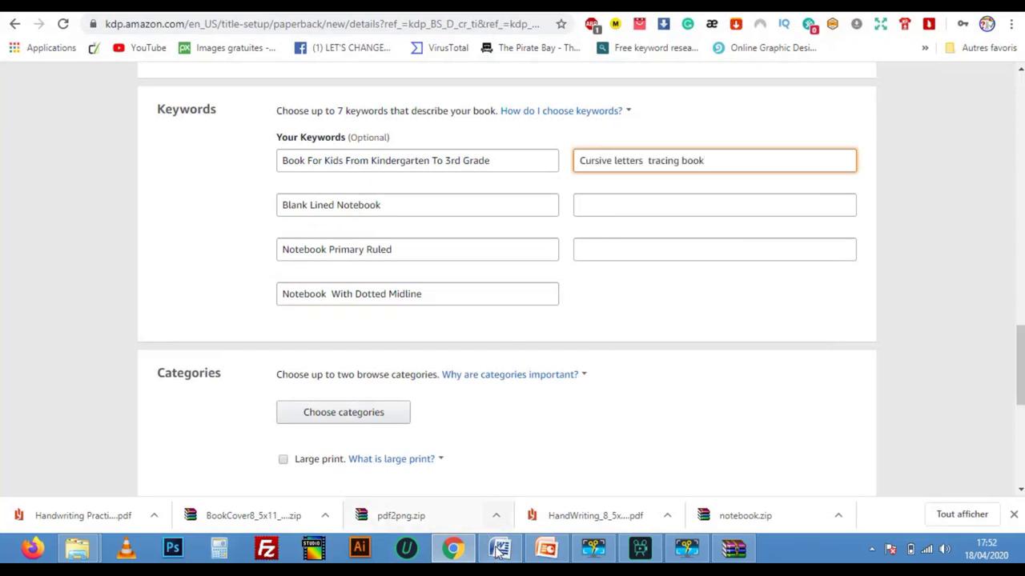
Step: Copy "Cursive numbers tracing book" from the Word list into the second keyword field of the second column
{"action": "key", "text": "alt+Tab"}
{"action": "left_click_drag", "start_coordinate": [276, 378], "coordinate": [424, 390]}
{"action": "key", "text": "ctrl+c"}
{"action": "key", "text": "alt+Tab"}
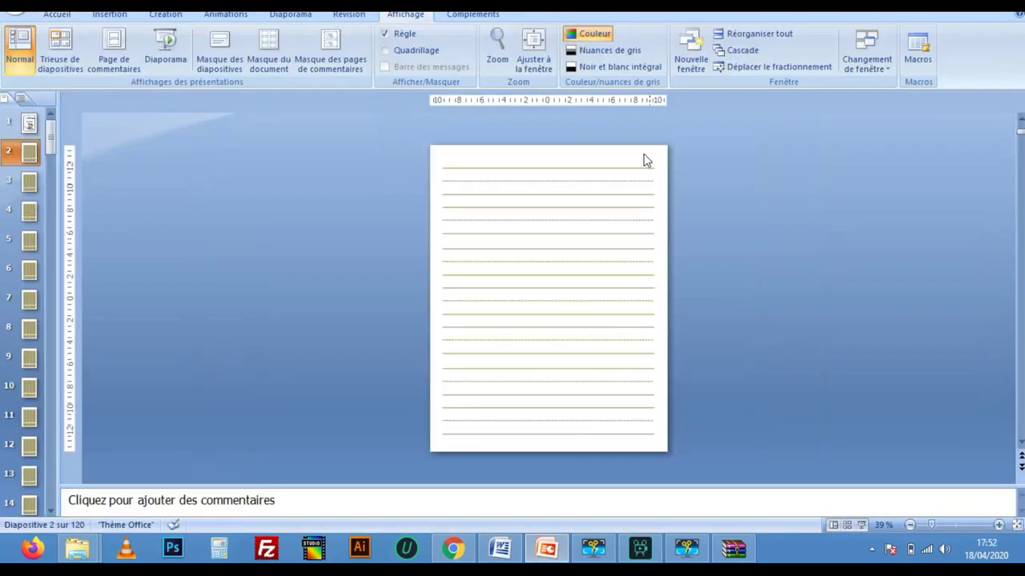
{"action": "key", "text": "alt+Tab"}
{"action": "left_click", "coordinate": [600, 205]}
{"action": "key", "text": "ctrl+v"}
Step: Copy "book to learn writing in cursive" from the Word list into the only remaining empty keyword field
{"action": "left_click", "coordinate": [500, 549]}
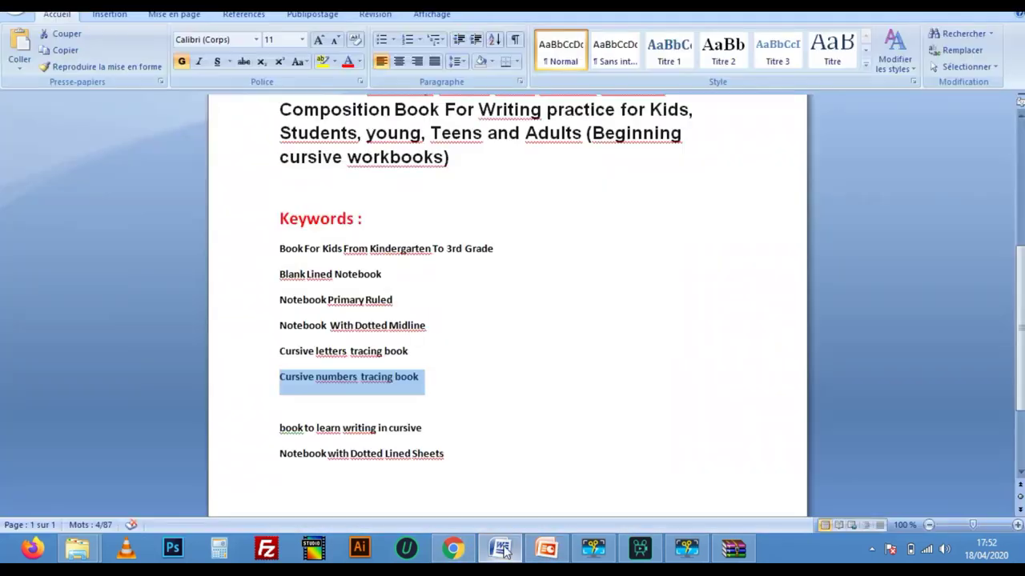
{"action": "left_click", "coordinate": [264, 429]}
{"action": "key", "text": "ctrl+c"}
{"action": "key", "text": "alt+Tab"}
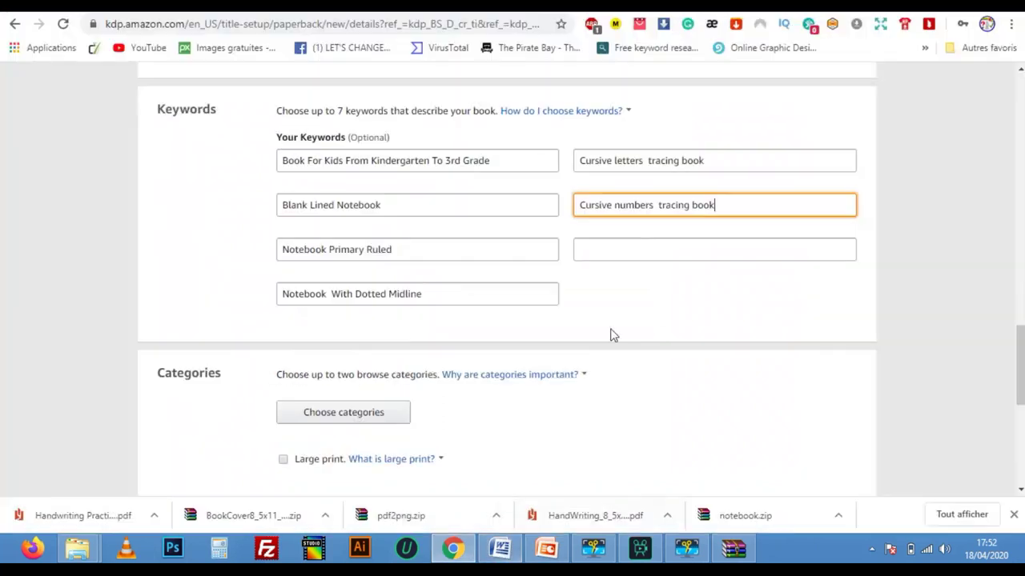
{"action": "left_click", "coordinate": [636, 250]}
{"action": "key", "text": "ctrl+v"}
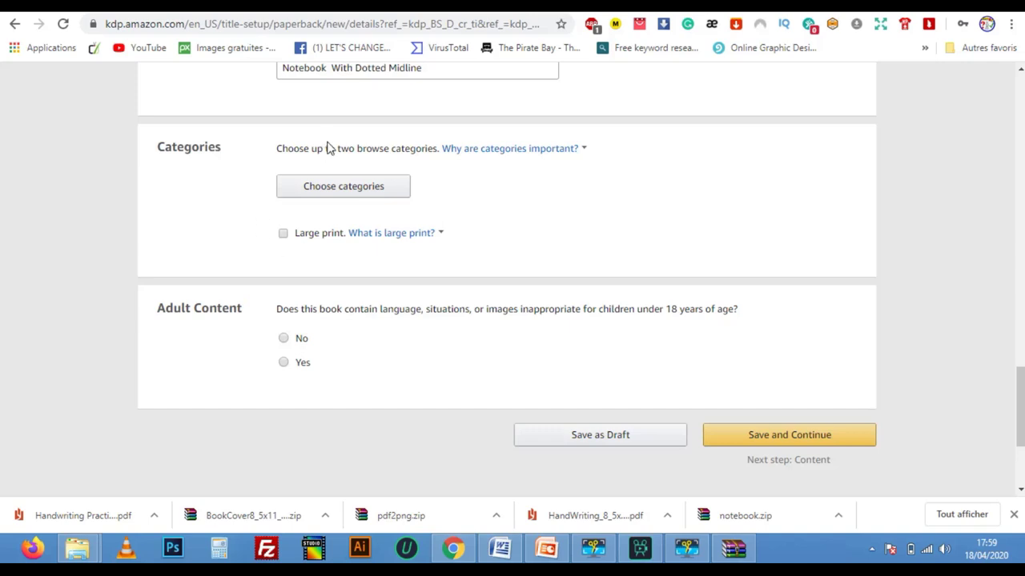
Step: Search the Book Bolt KDP category finder for "Handwriting Practice Paper Book", taken from the Word title, and review the suggested categories
{"action": "mouse_move", "coordinate": [357, 227]}
{"action": "left_click", "coordinate": [797, 12]}
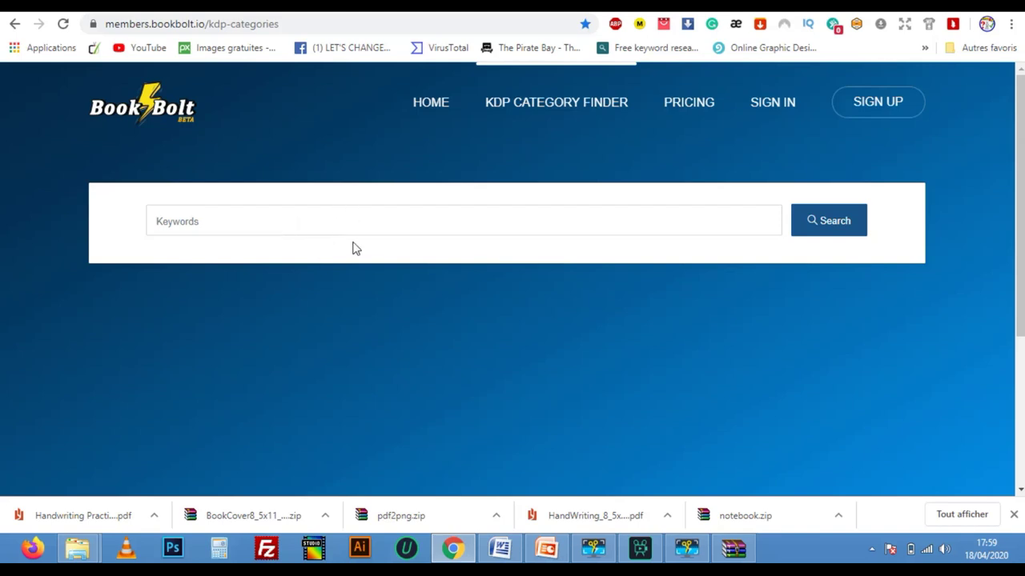
{"action": "left_click", "coordinate": [499, 548]}
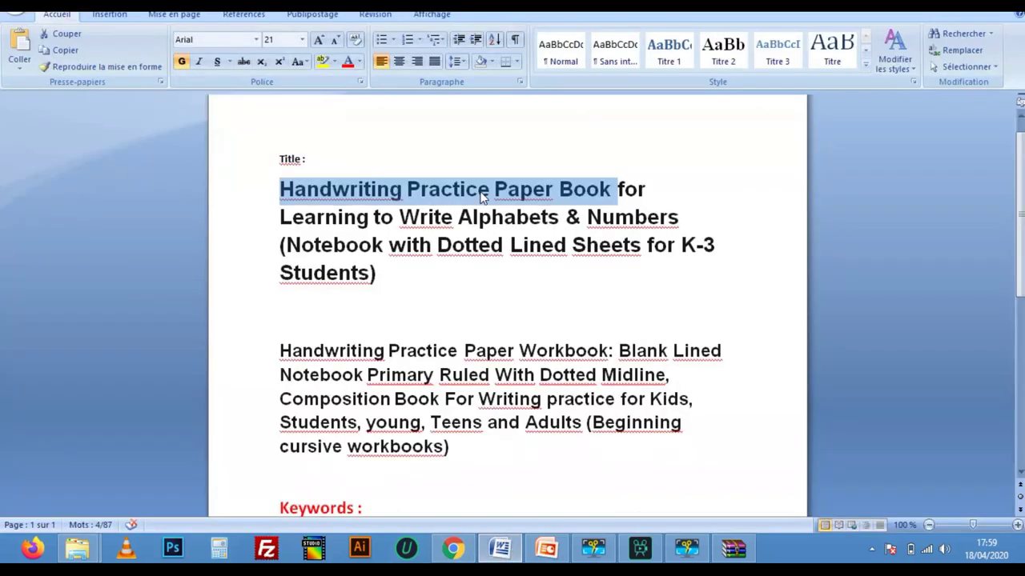
{"action": "left_click", "coordinate": [453, 548]}
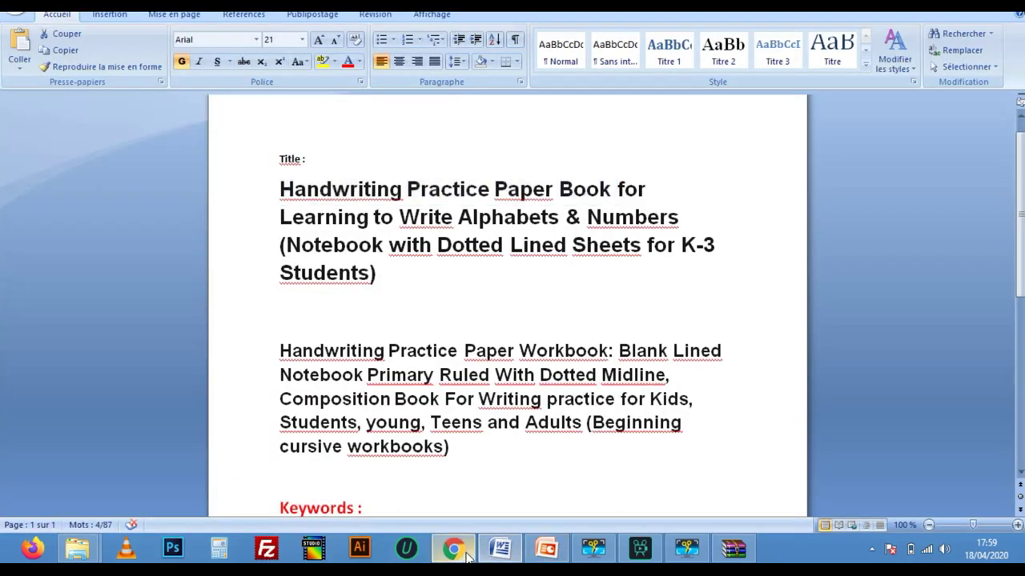
{"action": "left_click", "coordinate": [382, 220]}
{"action": "key", "text": "Down"}
{"action": "key", "text": "Return"}
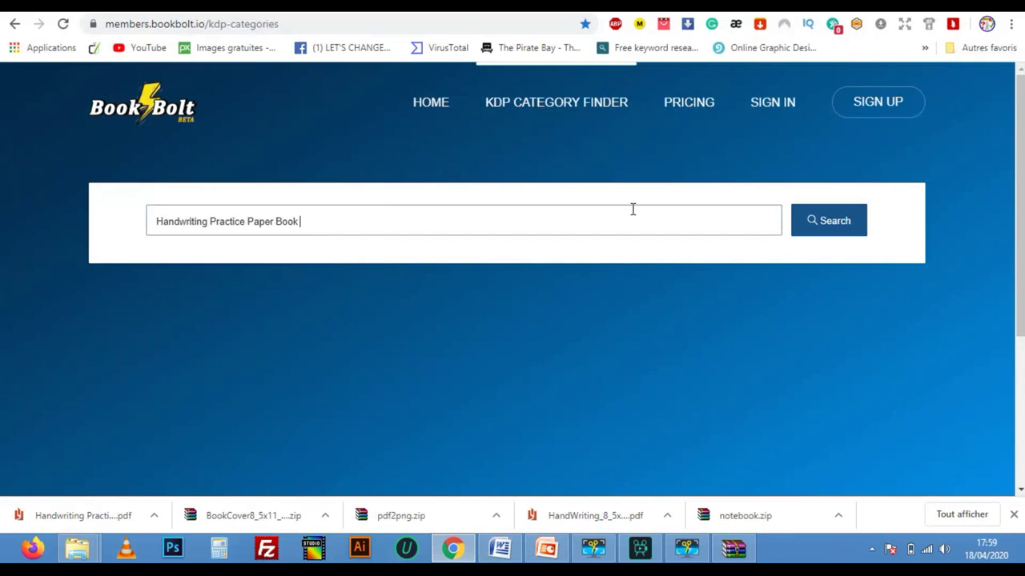
{"action": "left_click", "coordinate": [835, 229]}
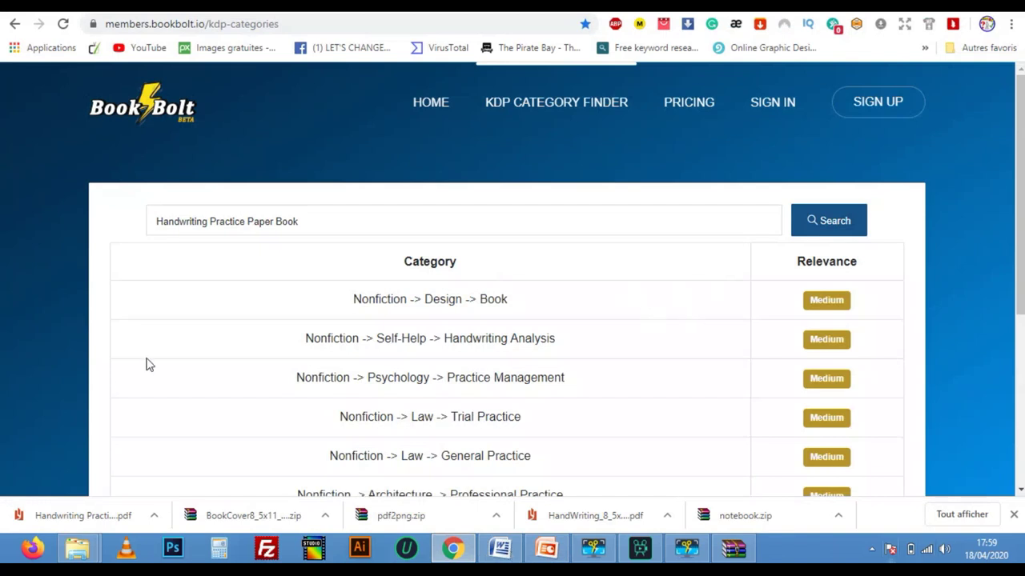
{"action": "scroll", "coordinate": [366, 331], "scroll_direction": "down", "scroll_amount": 2}
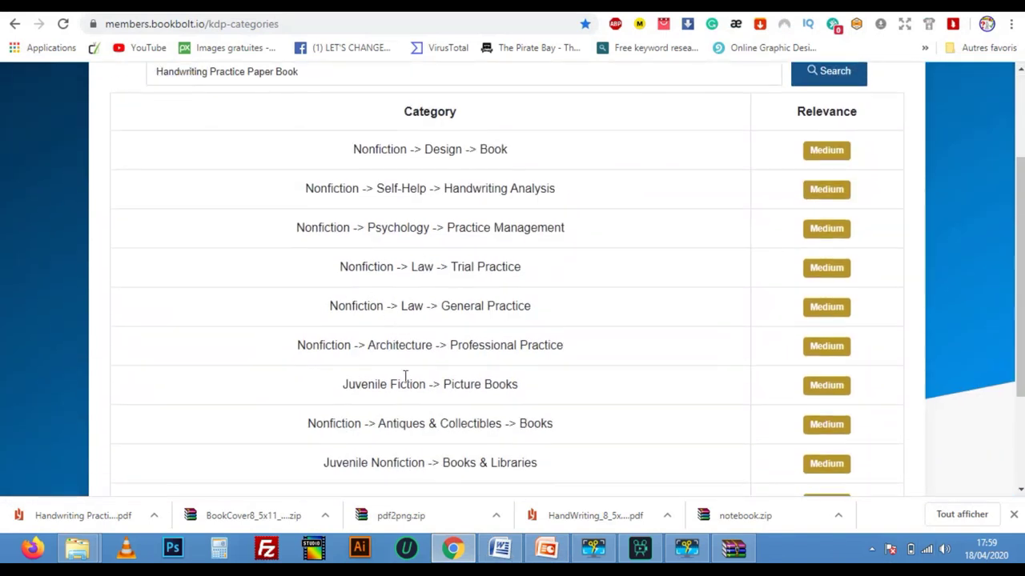
{"action": "scroll", "coordinate": [432, 360], "scroll_direction": "up", "scroll_amount": 2}
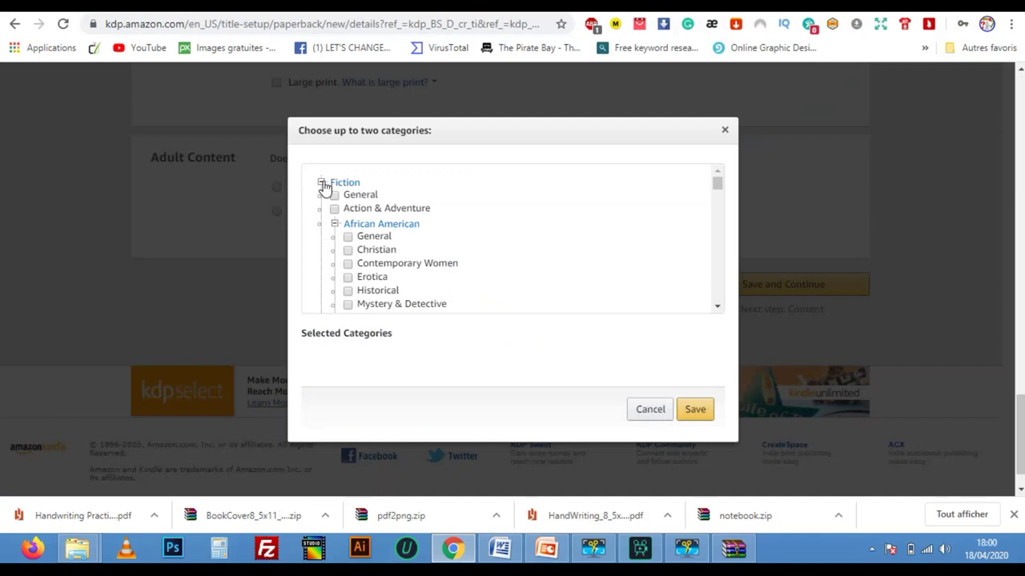
Step: Choose Nonfiction > Design > Book as the paperback's category on KDP and save the selection
{"action": "left_click", "coordinate": [321, 183]}
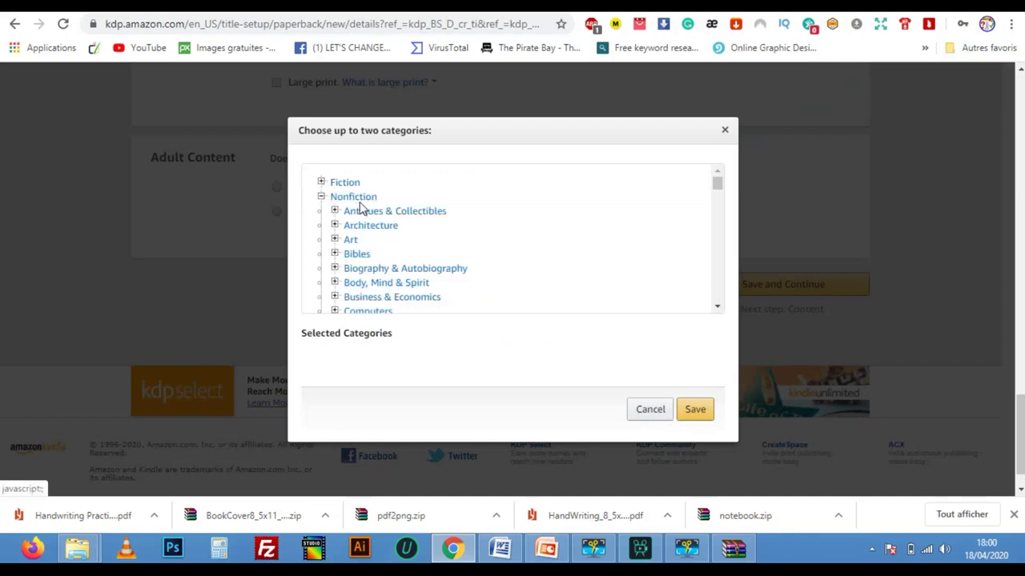
{"action": "scroll", "coordinate": [377, 228], "scroll_direction": "down", "scroll_amount": 2}
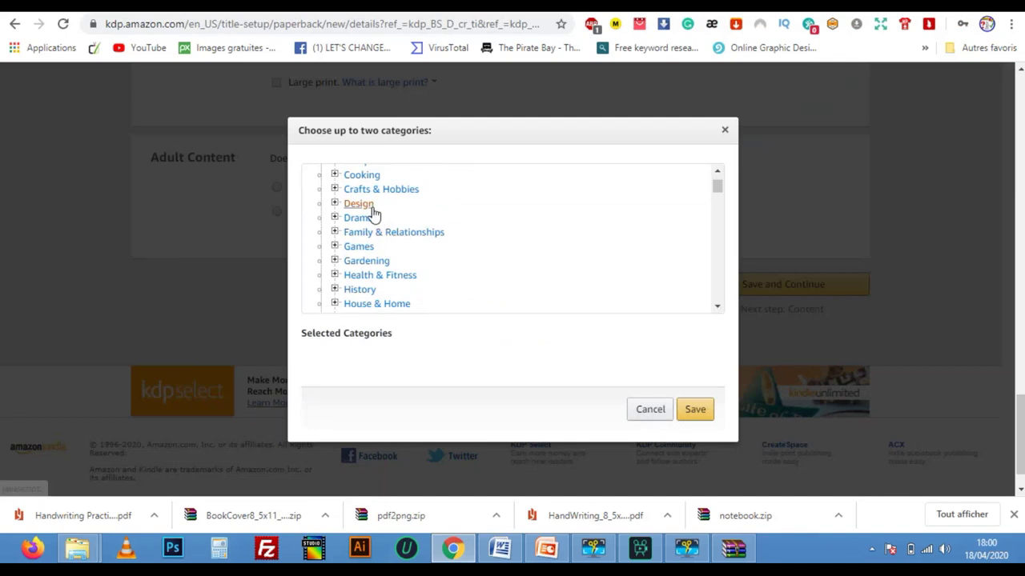
{"action": "left_click", "coordinate": [335, 204]}
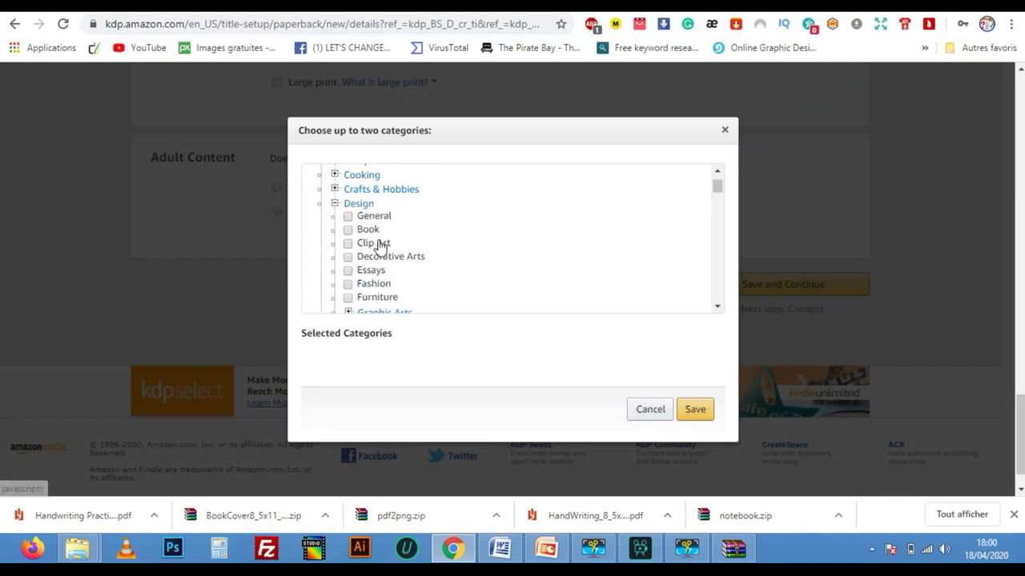
{"action": "left_click", "coordinate": [349, 230]}
{"action": "left_click", "coordinate": [690, 427]}
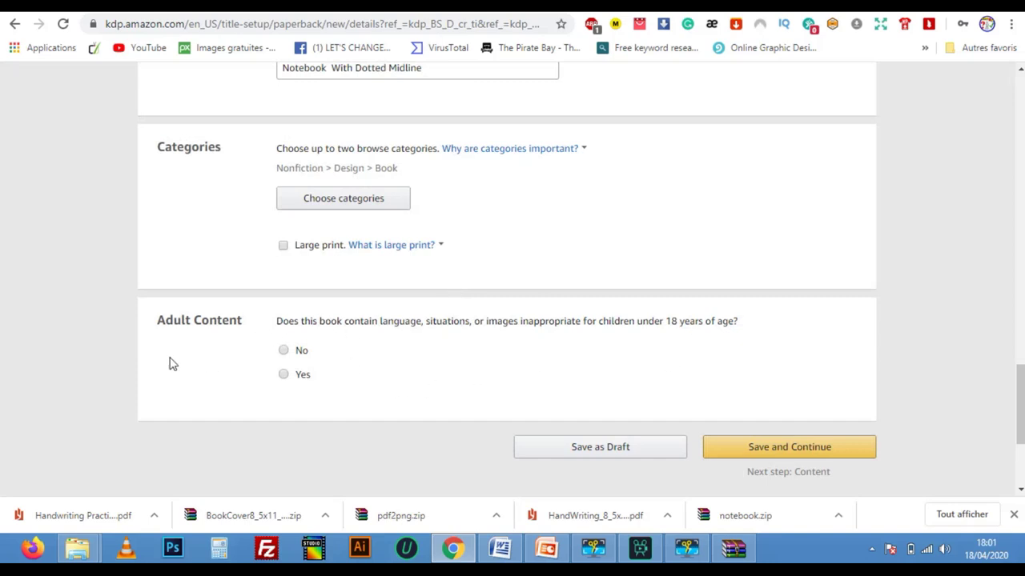
Step: Answer No to the Adult Content question, then save the paperback details and continue to Paperback Content
{"action": "left_click_drag", "start_coordinate": [277, 322], "coordinate": [768, 323]}
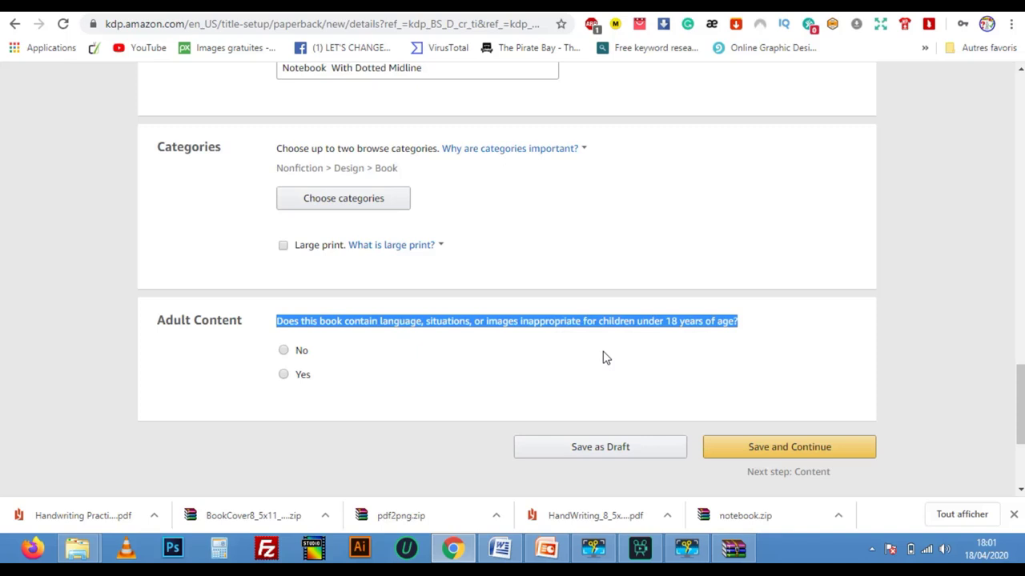
{"action": "left_click", "coordinate": [564, 361]}
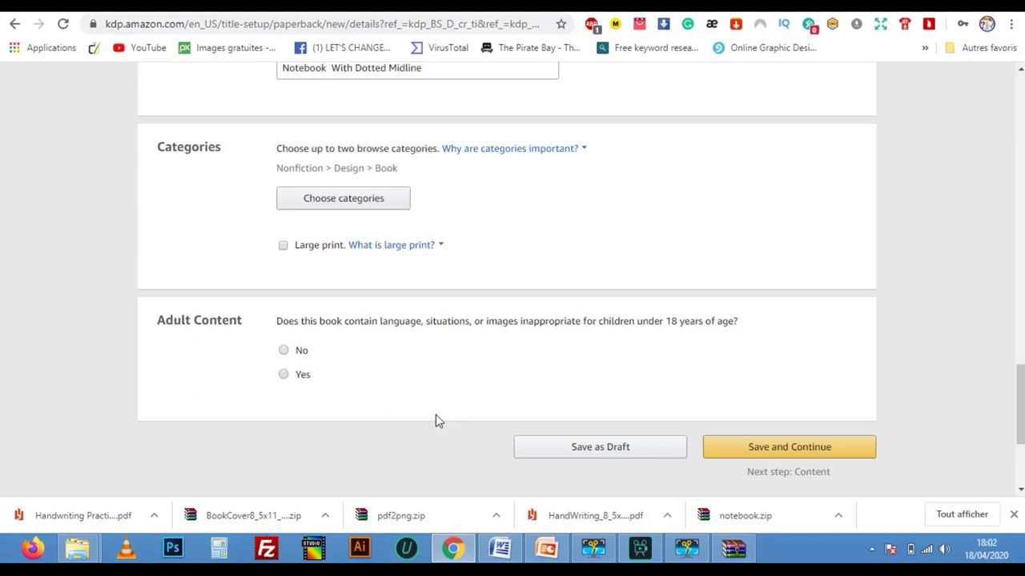
{"action": "left_click", "coordinate": [333, 349]}
{"action": "left_click", "coordinate": [770, 448]}
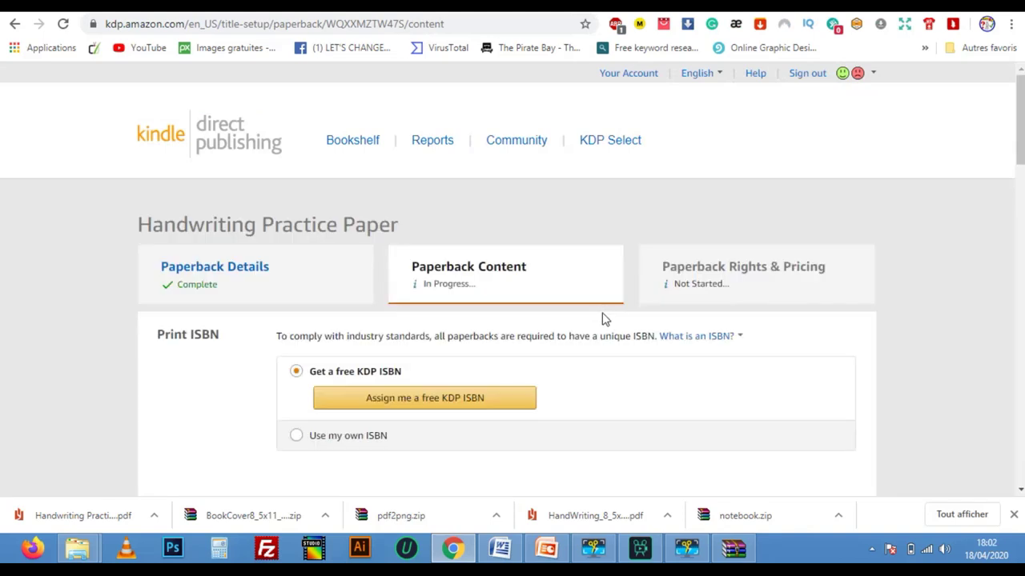
Step: Assign a free KDP ISBN to the paperback
{"action": "scroll", "coordinate": [605, 320], "scroll_direction": "down", "scroll_amount": 3}
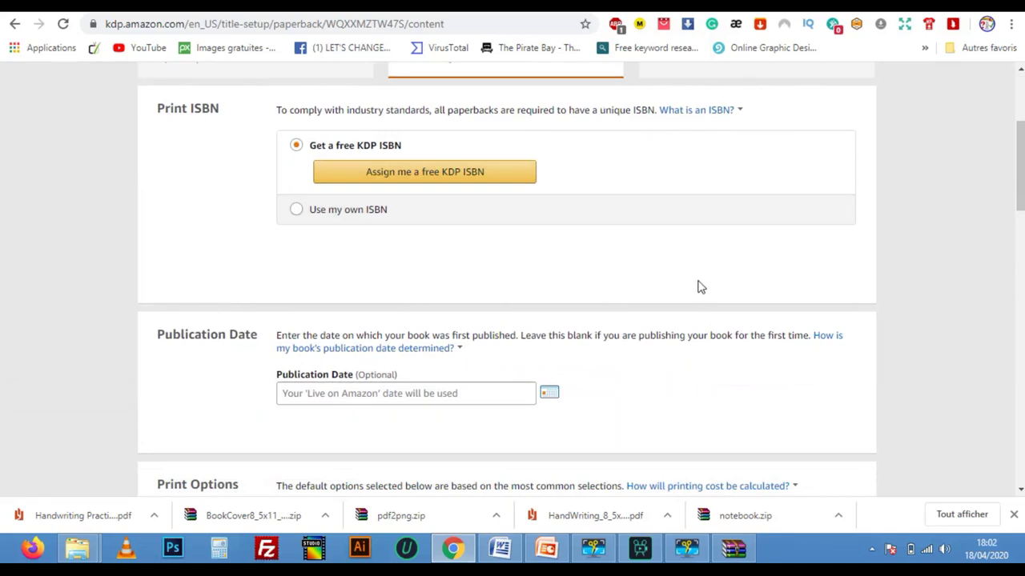
{"action": "left_click", "coordinate": [446, 175]}
{"action": "left_click", "coordinate": [842, 324]}
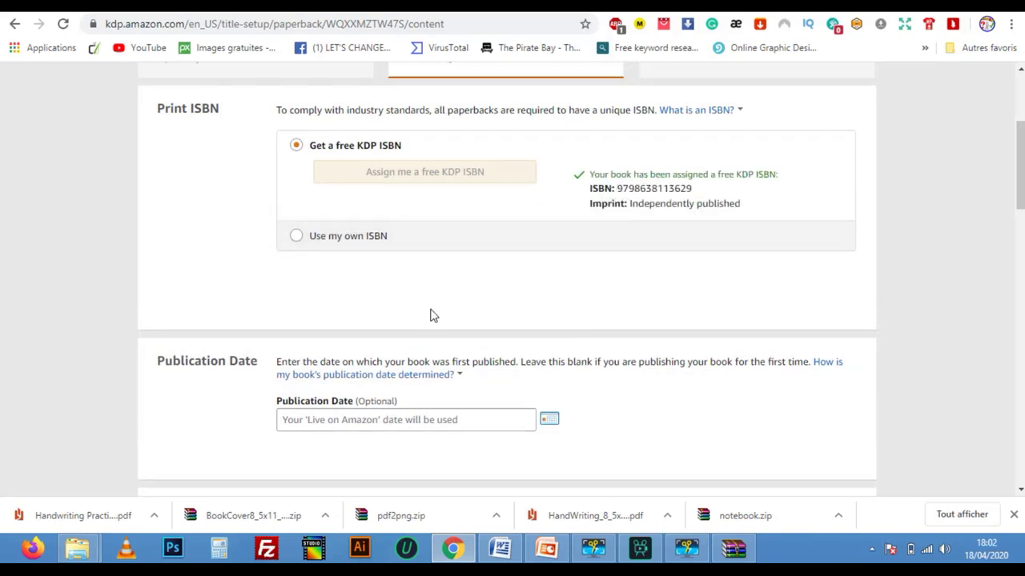
Step: Leave the publication date blank and set the interior and paper type to black & white interior with white paper
{"action": "scroll", "coordinate": [430, 316], "scroll_direction": "down", "scroll_amount": 2}
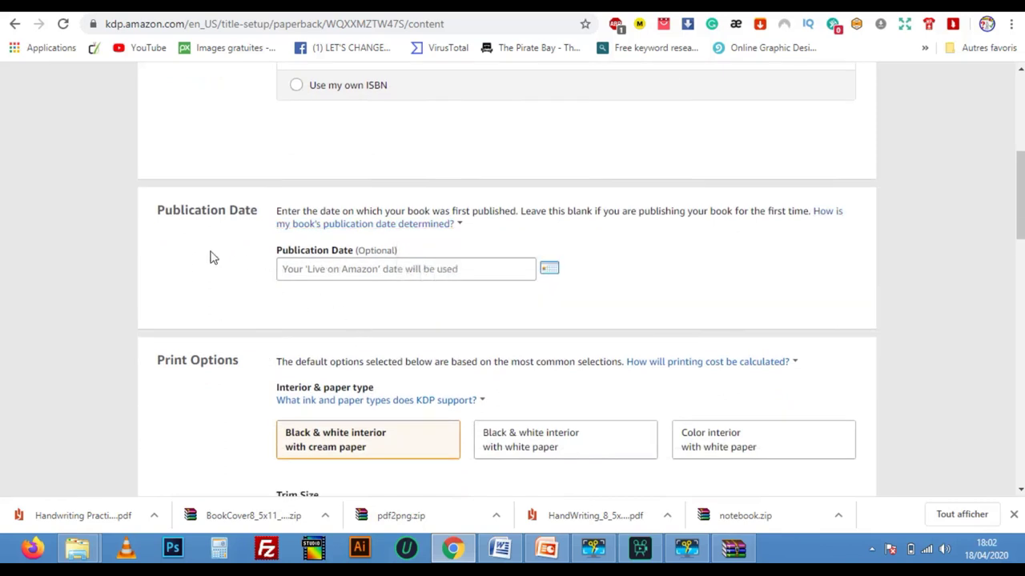
{"action": "scroll", "coordinate": [249, 274], "scroll_direction": "down", "scroll_amount": 3}
{"action": "scroll", "coordinate": [270, 258], "scroll_direction": "up", "scroll_amount": 1}
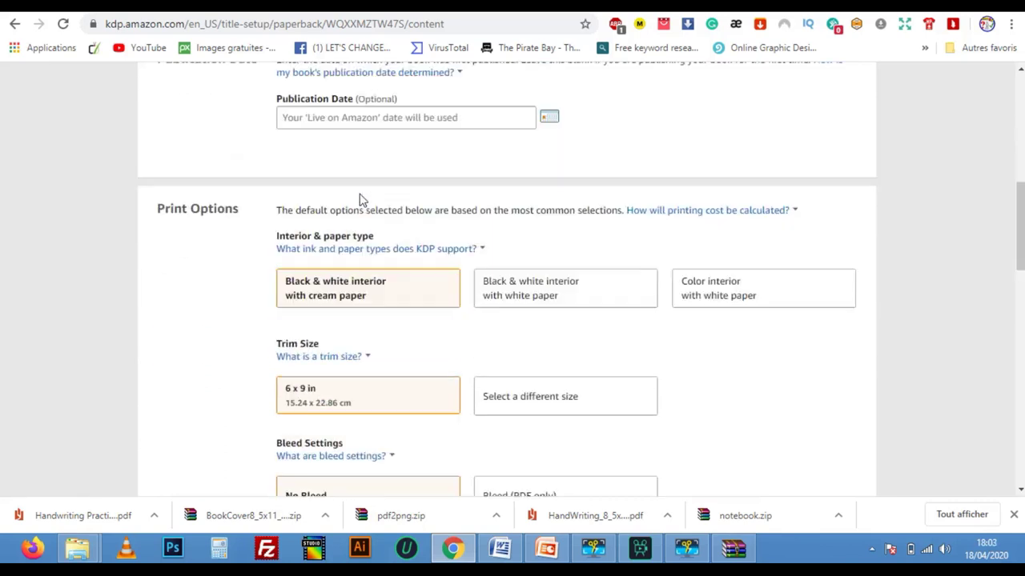
{"action": "scroll", "coordinate": [291, 146], "scroll_direction": "up", "scroll_amount": 1}
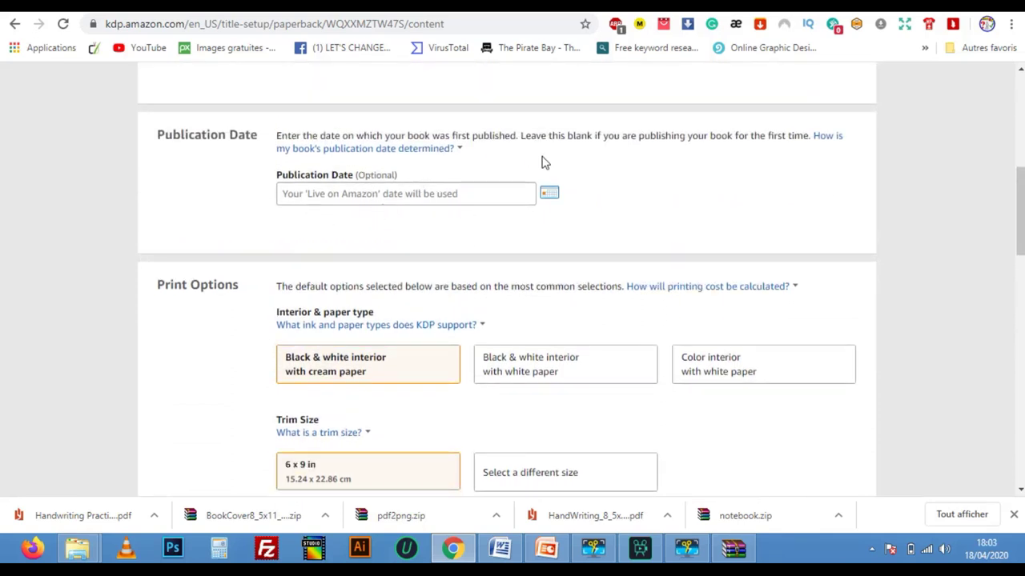
{"action": "scroll", "coordinate": [256, 348], "scroll_direction": "down", "scroll_amount": 2}
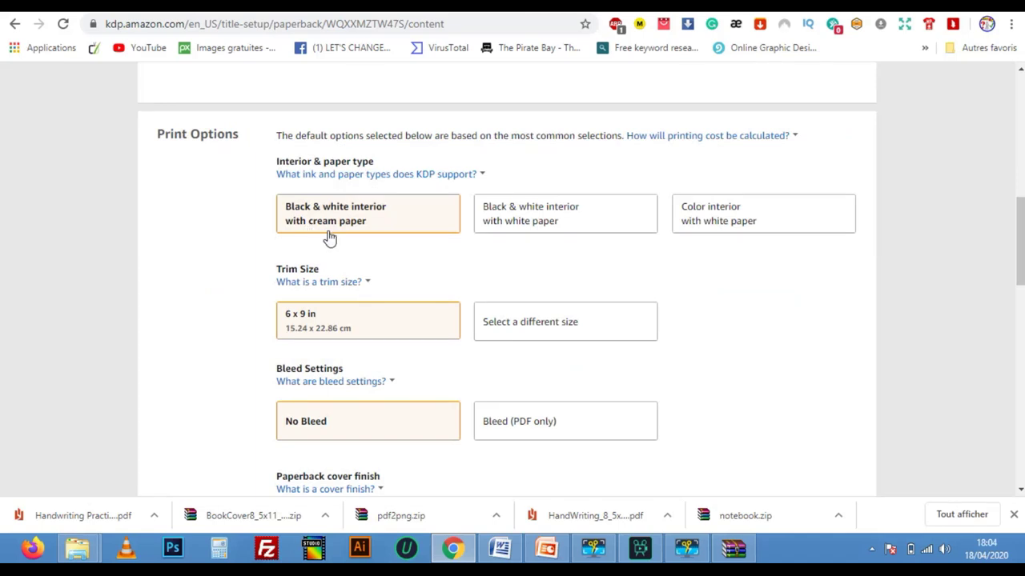
{"action": "left_click", "coordinate": [533, 226]}
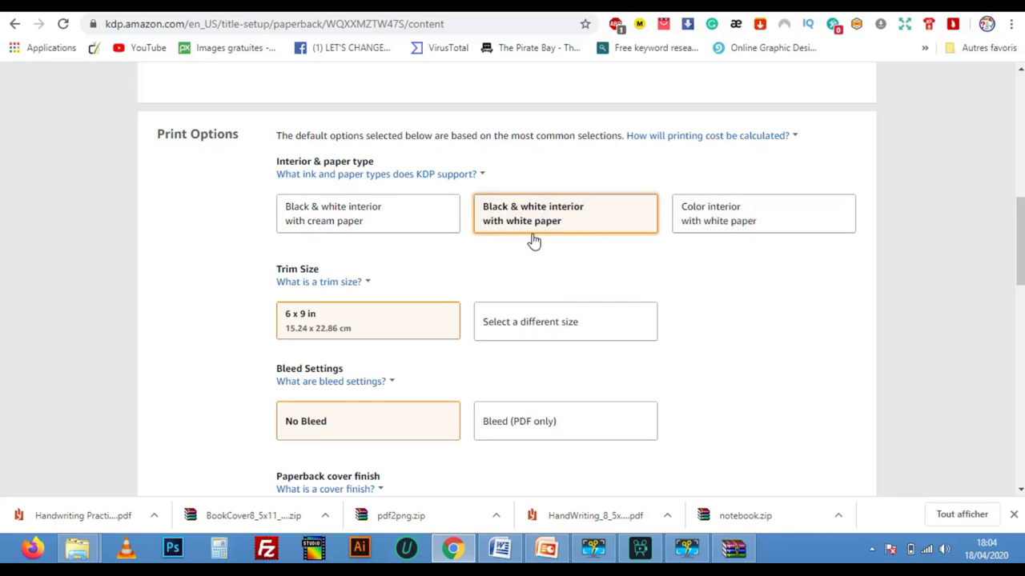
Step: Change the paperback's trim size to 8.5 x 11 in
{"action": "scroll", "coordinate": [486, 293], "scroll_direction": "down", "scroll_amount": 2}
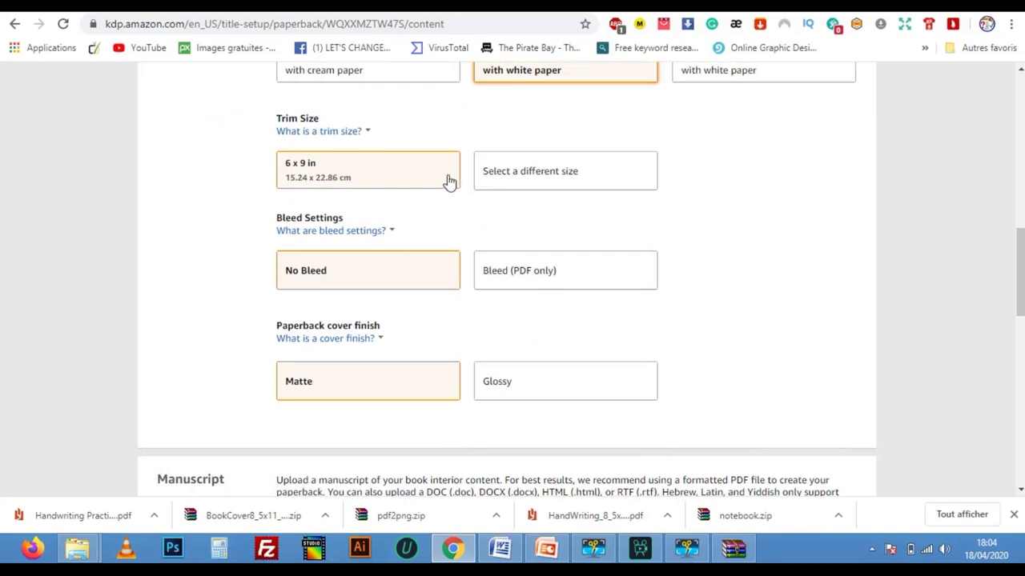
{"action": "left_click", "coordinate": [510, 173]}
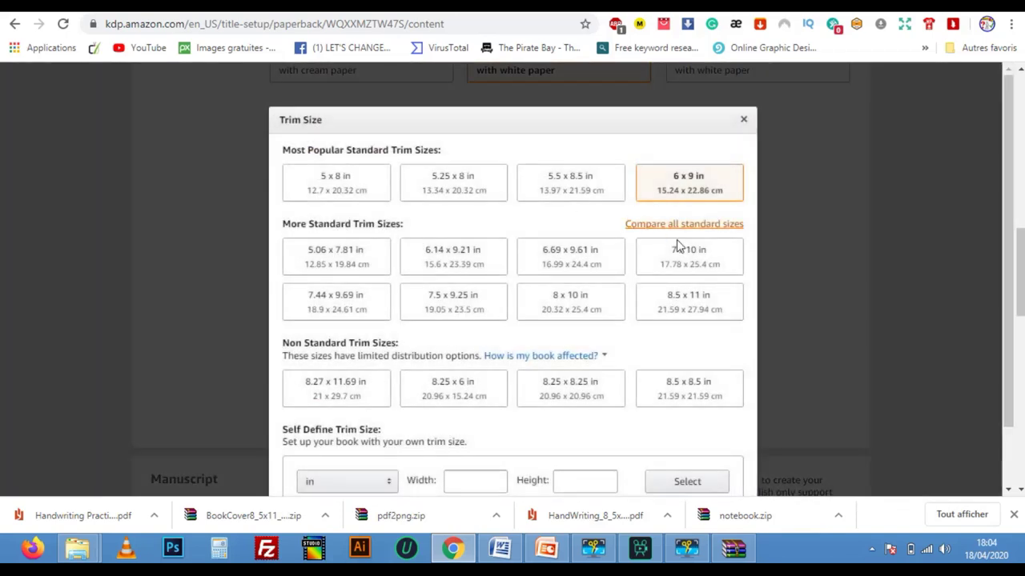
{"action": "left_click", "coordinate": [679, 306]}
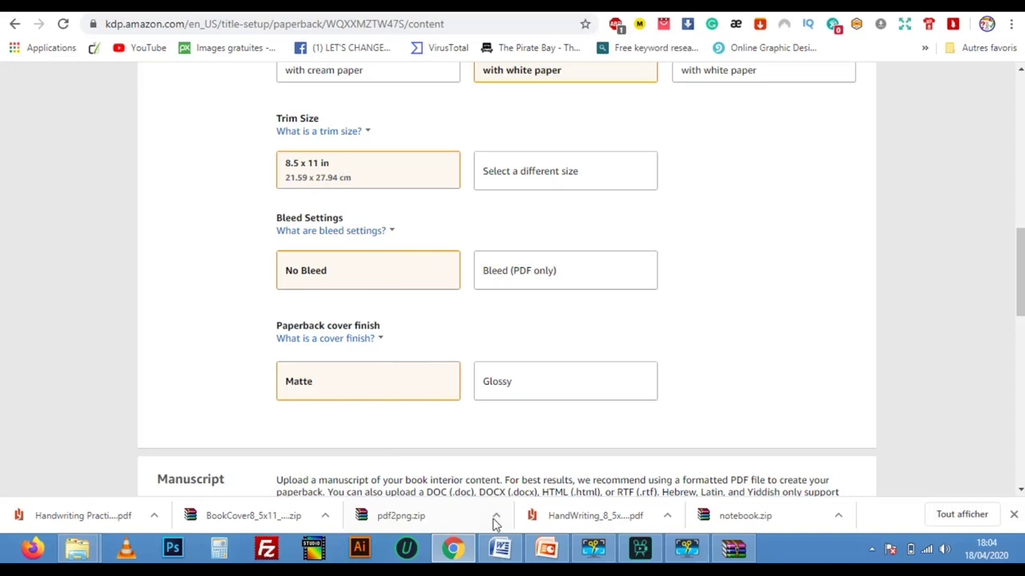
Step: Check the lined interior pages in the PowerPoint presentation, then return to KDP and review the bleed and cover finish options
{"action": "left_click", "coordinate": [534, 557]}
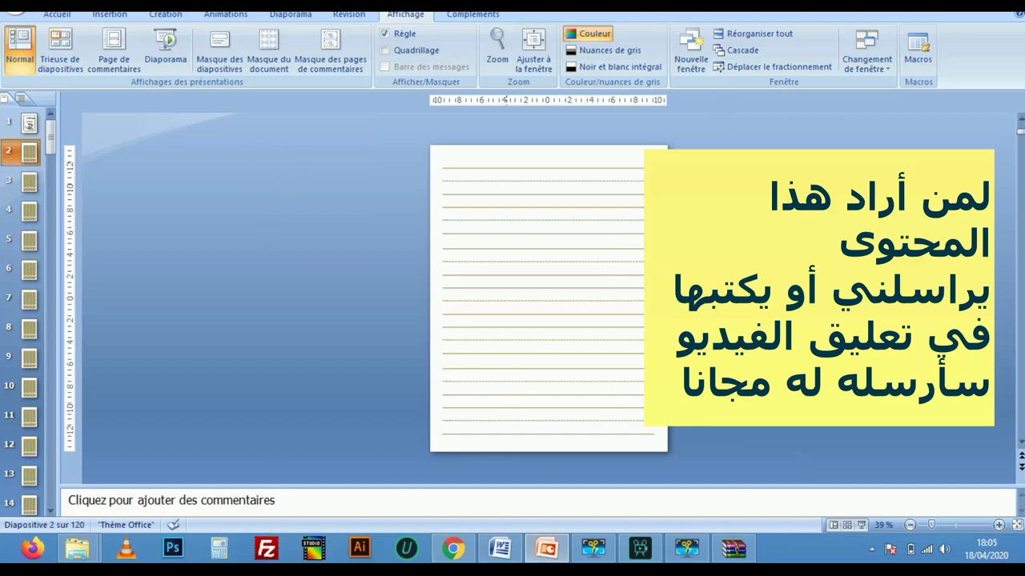
{"action": "left_click", "coordinate": [452, 549]}
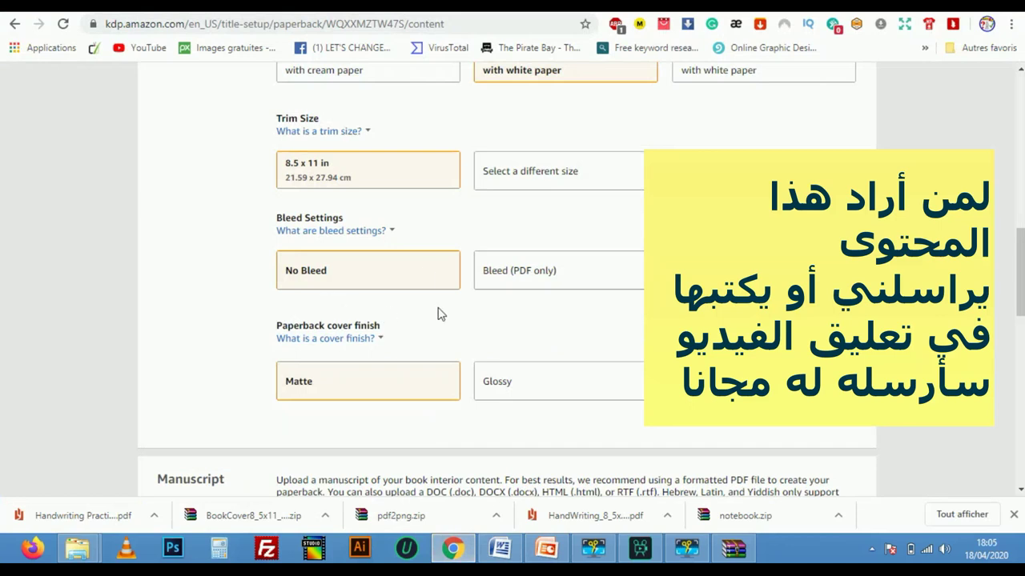
{"action": "mouse_move", "coordinate": [325, 339]}
{"action": "scroll", "coordinate": [329, 304], "scroll_direction": "down", "scroll_amount": 2}
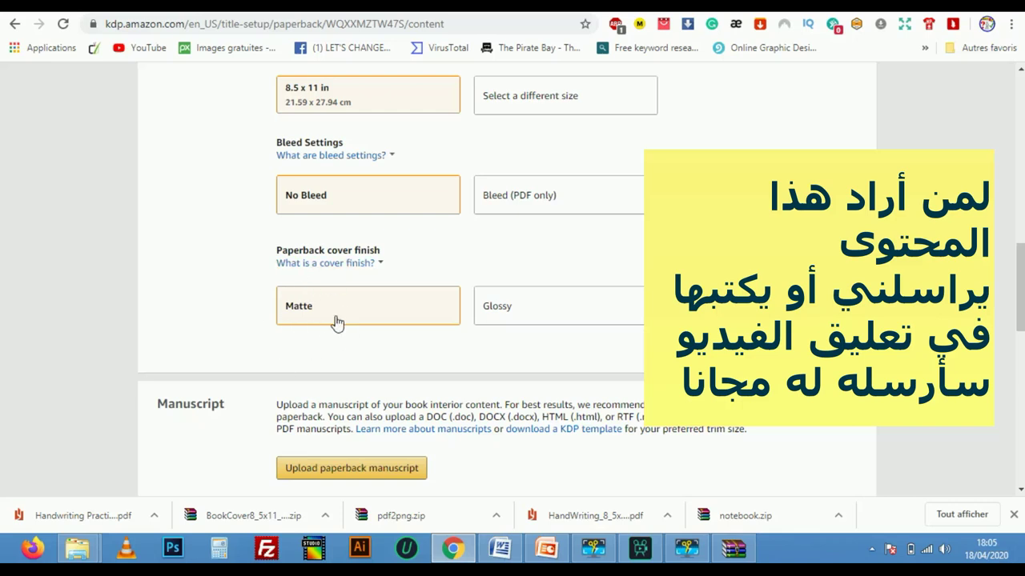
{"action": "scroll", "coordinate": [343, 343], "scroll_direction": "down", "scroll_amount": 4}
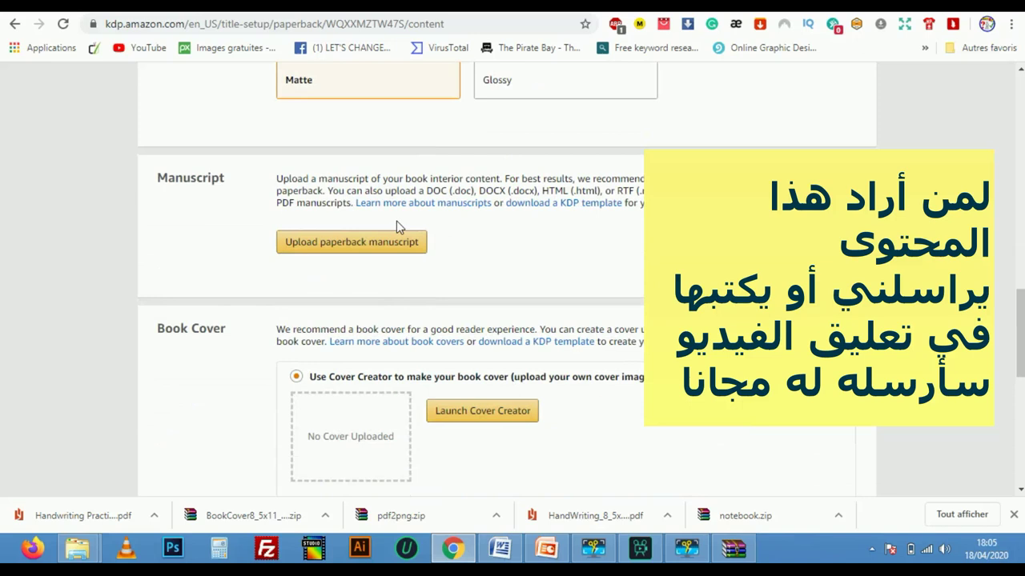
{"action": "left_click", "coordinate": [359, 249]}
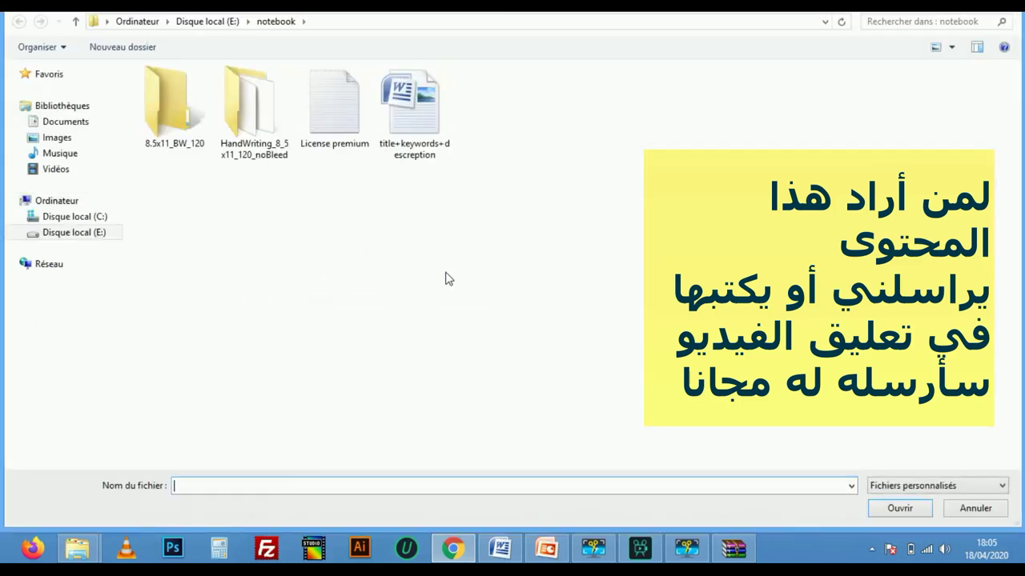
{"action": "left_click", "coordinate": [102, 233]}
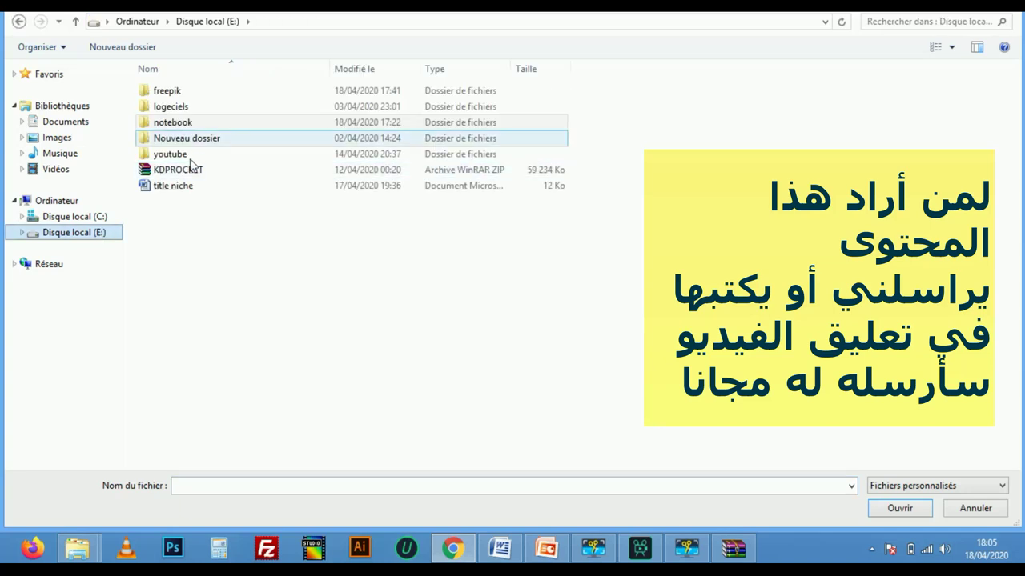
{"action": "left_click", "coordinate": [180, 126]}
{"action": "double_click", "coordinate": [180, 126]}
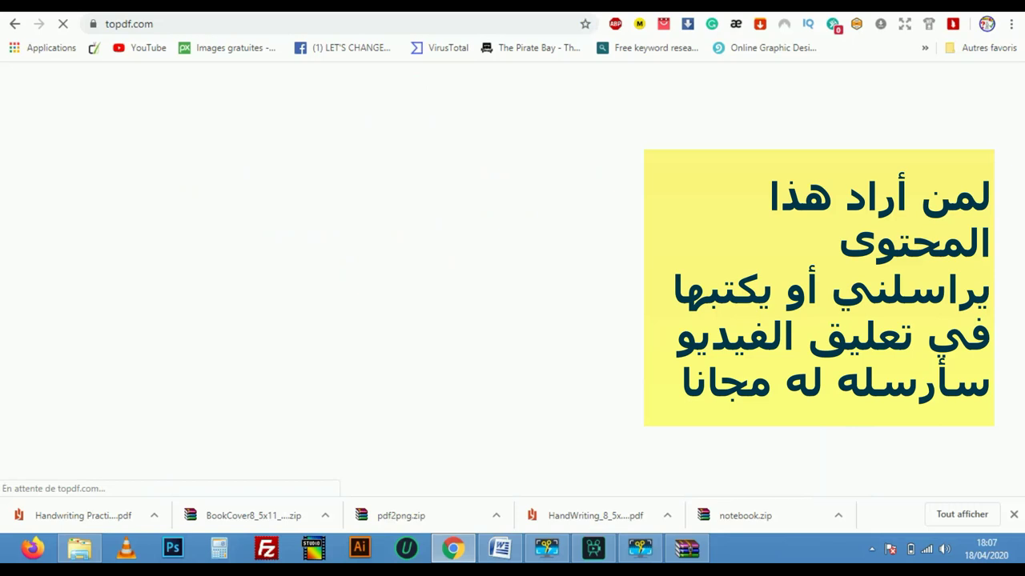
Step: Convert the conent_8_5x11_120_noBleed PowerPoint file to PDF on topdf.com and download the result
{"action": "scroll", "coordinate": [513, 321], "scroll_direction": "down", "scroll_amount": 2}
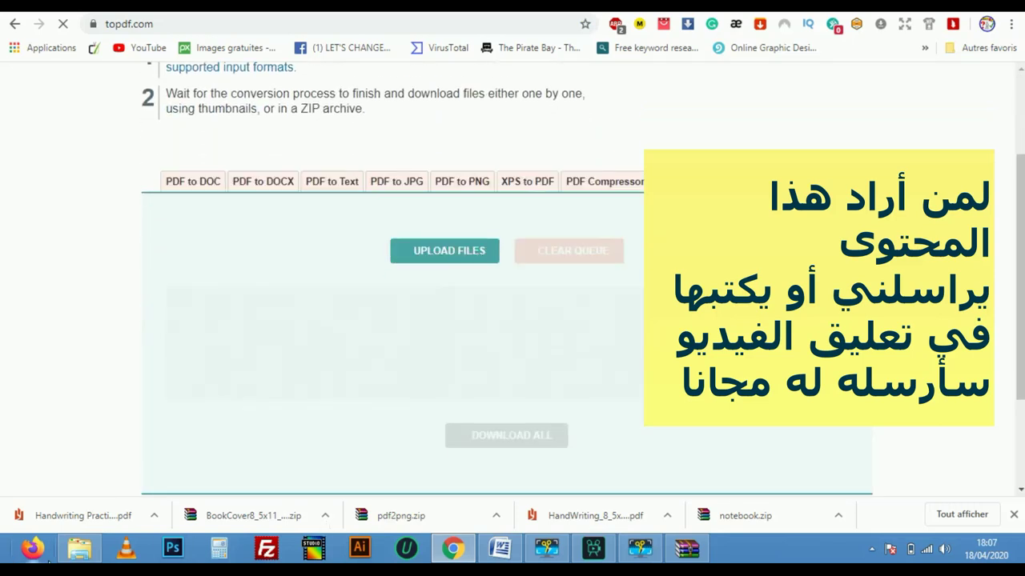
{"action": "left_click", "coordinate": [79, 548]}
{"action": "left_click_drag", "start_coordinate": [228, 214], "coordinate": [313, 360]}
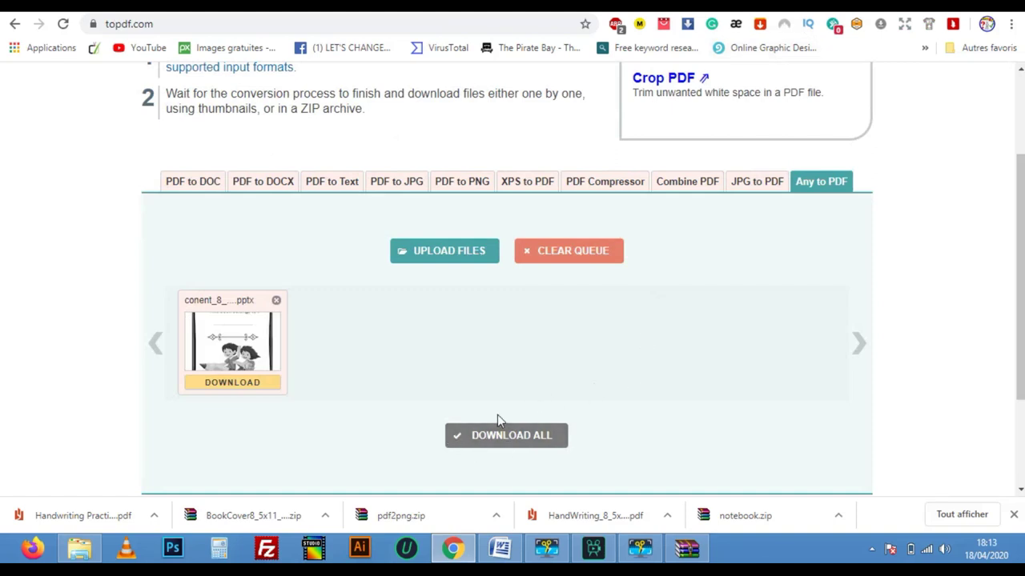
{"action": "left_click", "coordinate": [501, 441]}
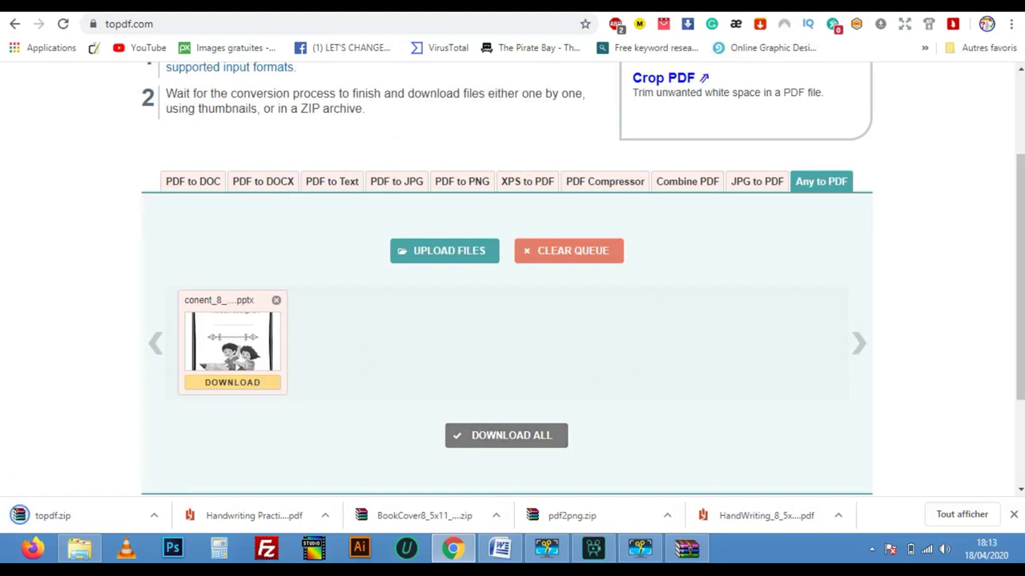
Step: Show the downloaded topdf.zip in its folder and bring the archive into the notebook folder on drive E
{"action": "right_click", "coordinate": [78, 517]}
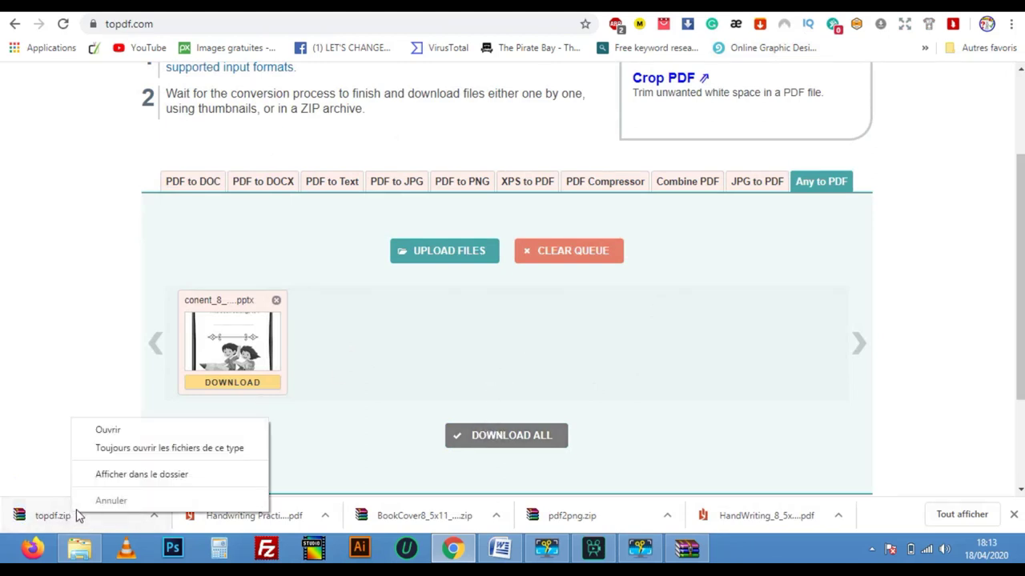
{"action": "left_click", "coordinate": [137, 477]}
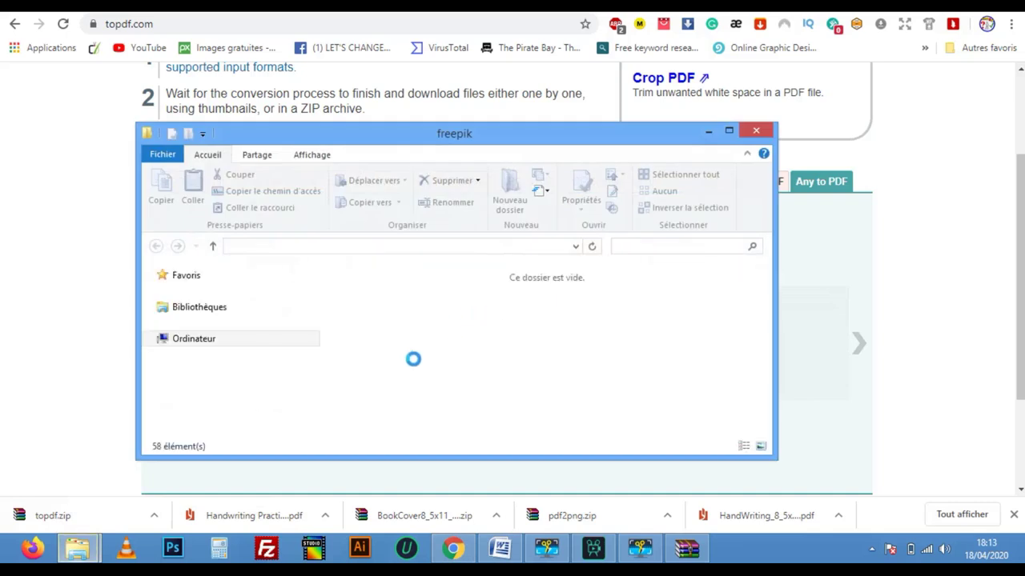
{"action": "left_click_drag", "start_coordinate": [572, 417], "coordinate": [379, 403]}
{"action": "right_click", "coordinate": [216, 323]}
{"action": "left_click", "coordinate": [261, 30]}
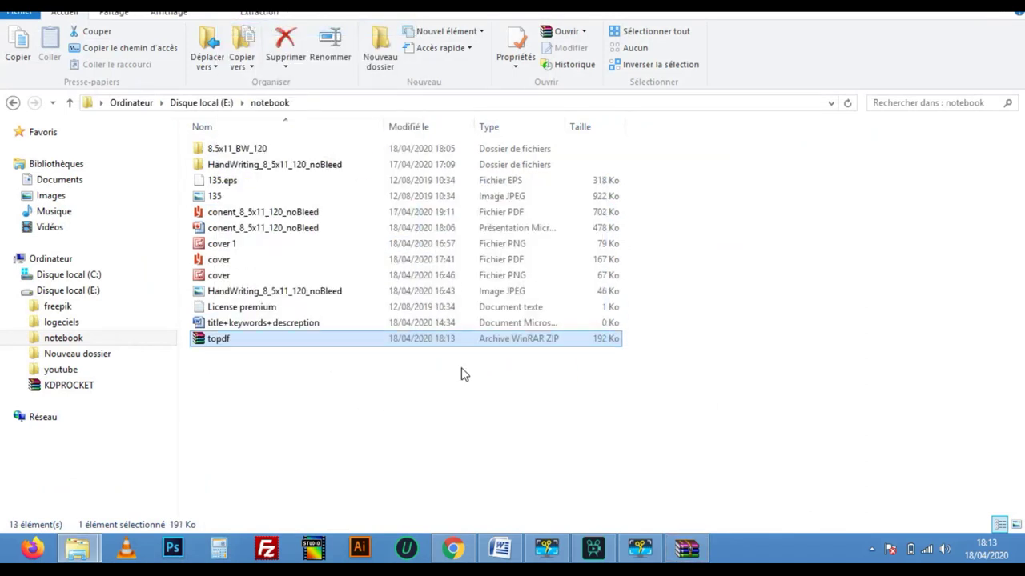
Step: Delete the topdf archive from the notebook folder
{"action": "left_click", "coordinate": [248, 346]}
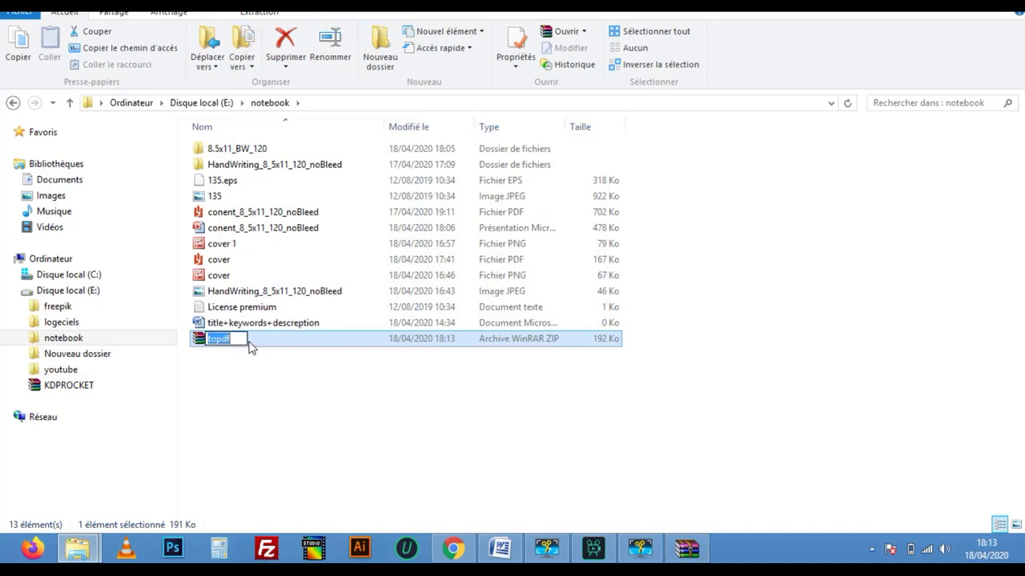
{"action": "left_click", "coordinate": [238, 393]}
{"action": "left_click", "coordinate": [213, 343]}
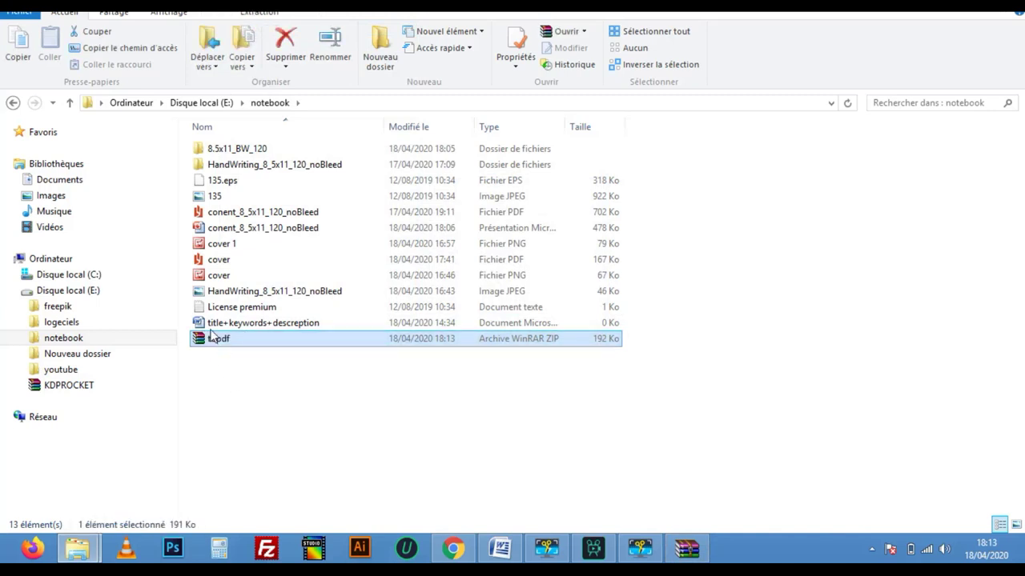
{"action": "key", "text": "Delete"}
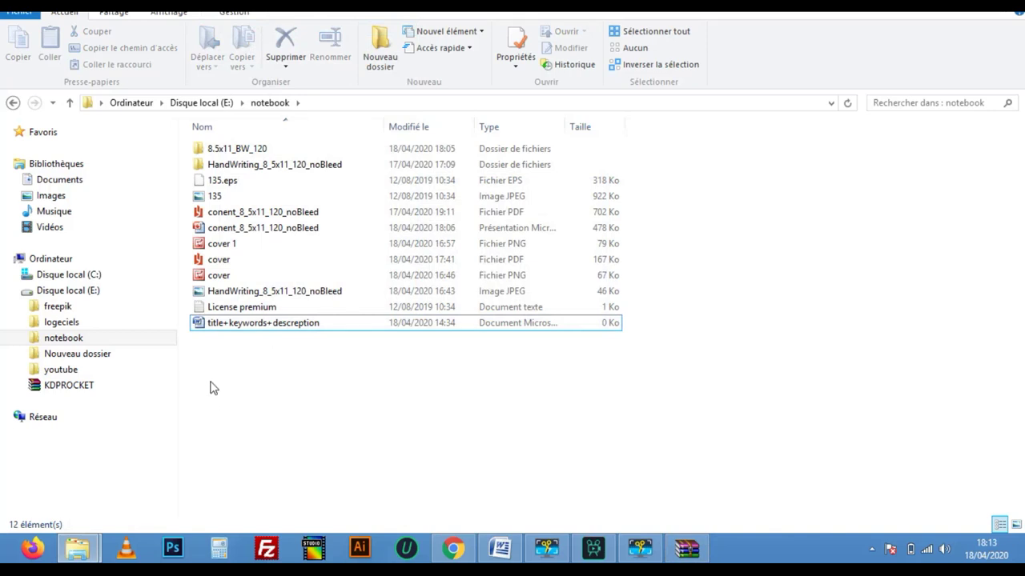
Step: Open the conent_8_5x11_120_noBleed PDF, look through its title page and lined pages, then return to the notebook folder
{"action": "double_click", "coordinate": [231, 215]}
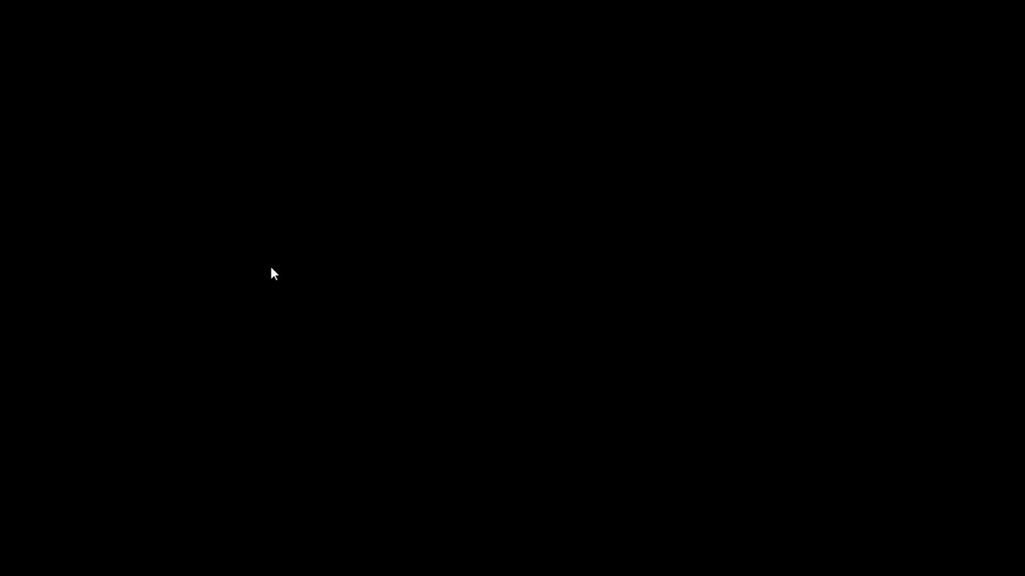
{"action": "scroll", "coordinate": [271, 274], "scroll_direction": "down", "scroll_amount": 15}
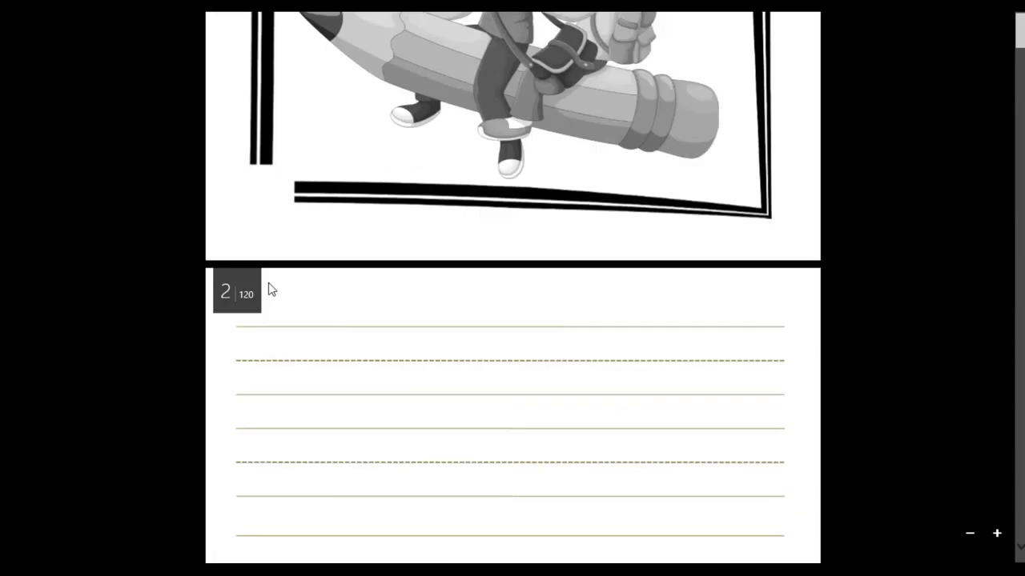
{"action": "scroll", "coordinate": [267, 288], "scroll_direction": "down", "scroll_amount": 5}
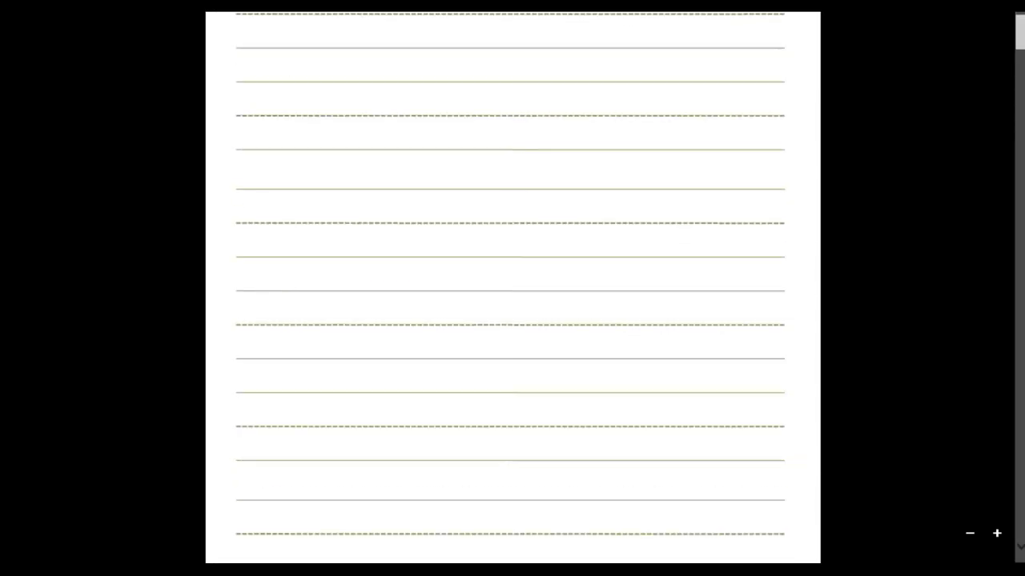
{"action": "left_click", "coordinate": [32, 24]}
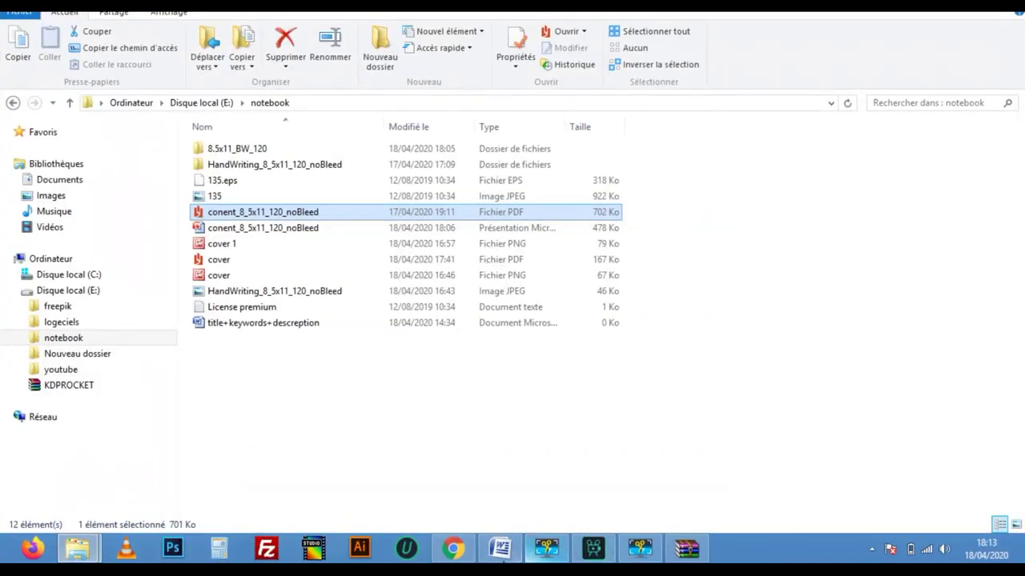
Step: Return to the KDP paperback content page in Chrome and upload the conent_8_5x11_120_noBleed PDF as the paperback manuscript
{"action": "left_click", "coordinate": [453, 549]}
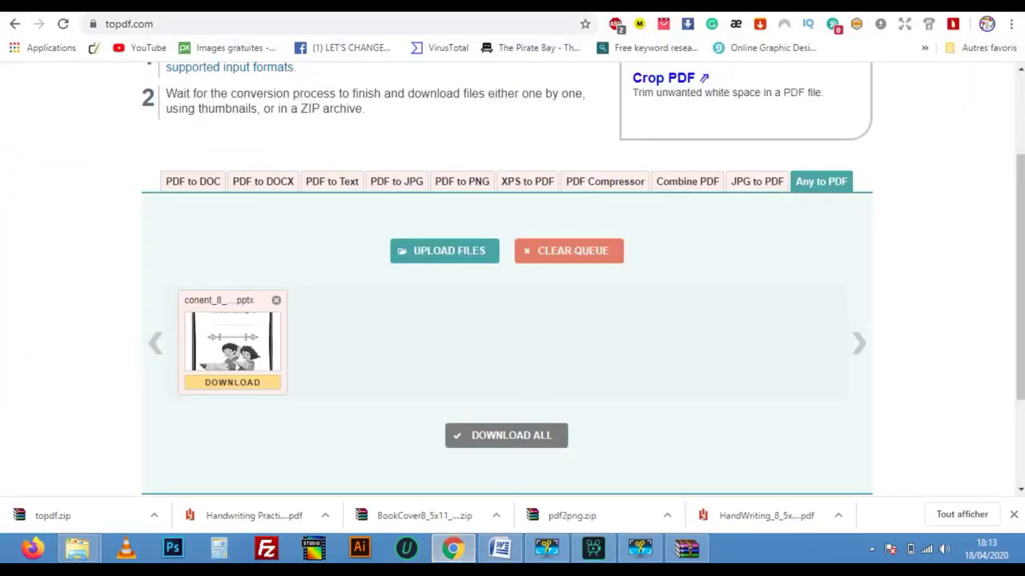
{"action": "key", "text": "ctrl+Tab"}
{"action": "scroll", "coordinate": [532, 288], "scroll_direction": "down", "scroll_amount": 7}
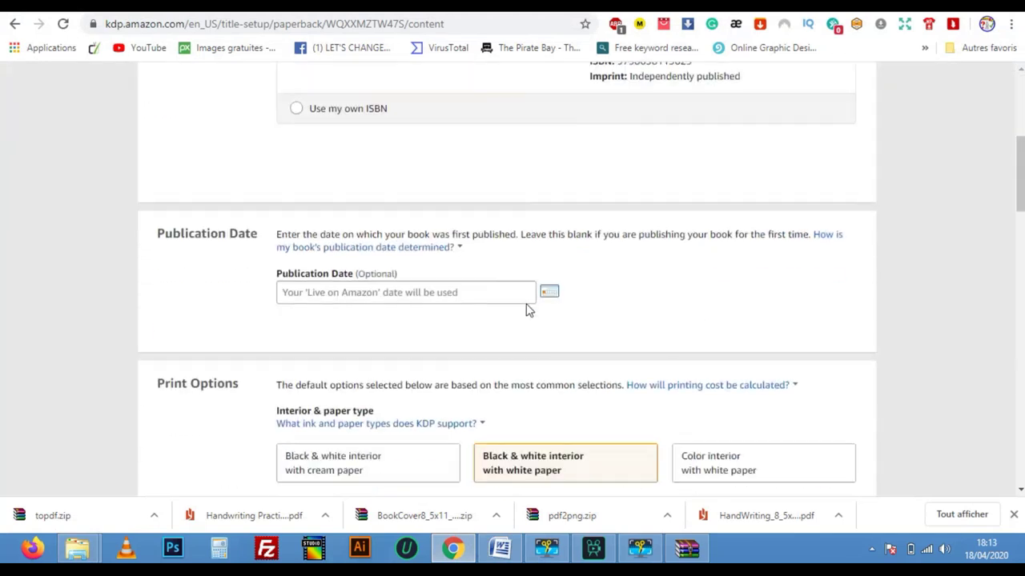
{"action": "scroll", "coordinate": [527, 312], "scroll_direction": "down", "scroll_amount": 5}
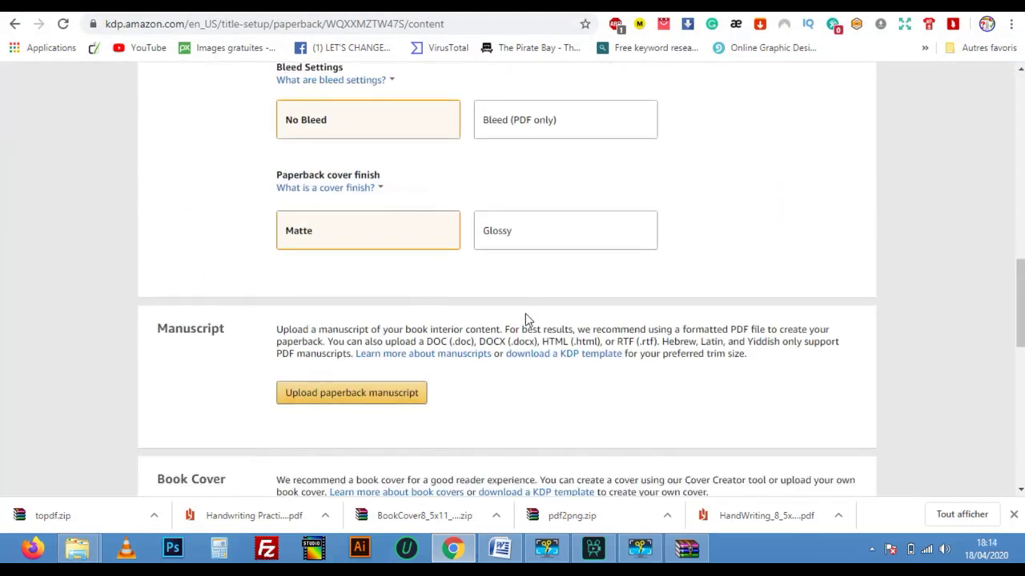
{"action": "left_click", "coordinate": [378, 242]}
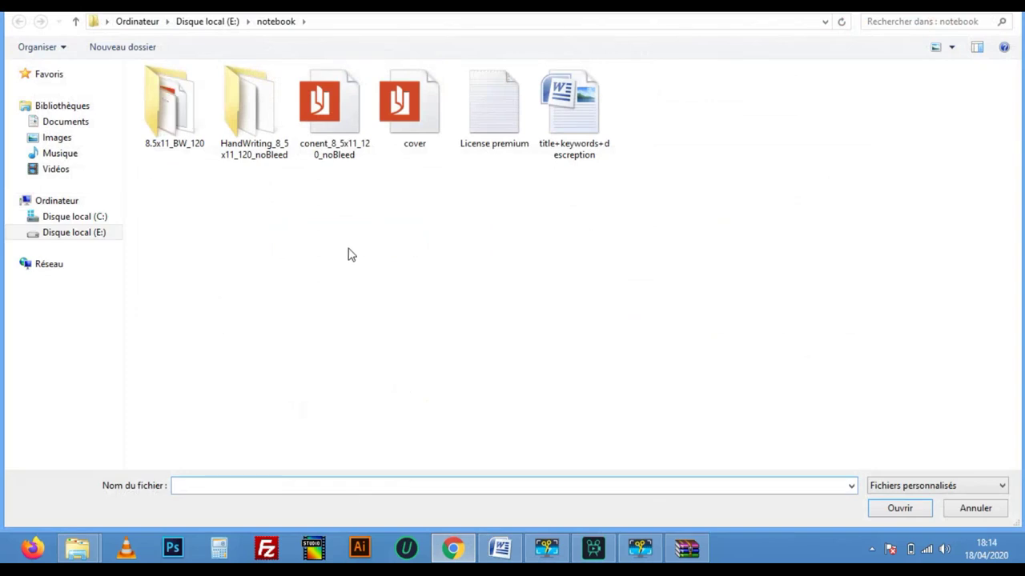
{"action": "left_click", "coordinate": [334, 128]}
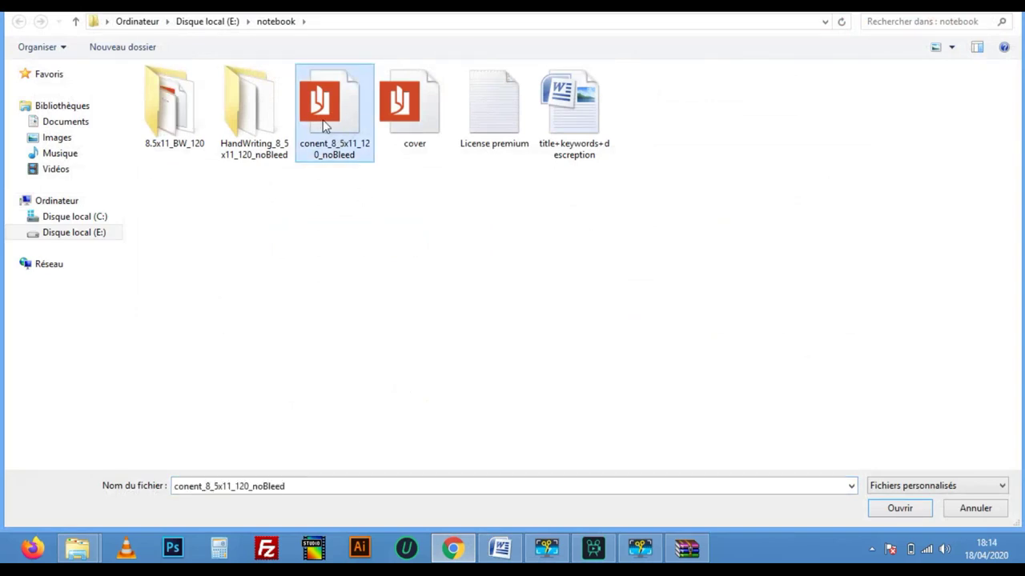
{"action": "left_click", "coordinate": [920, 507]}
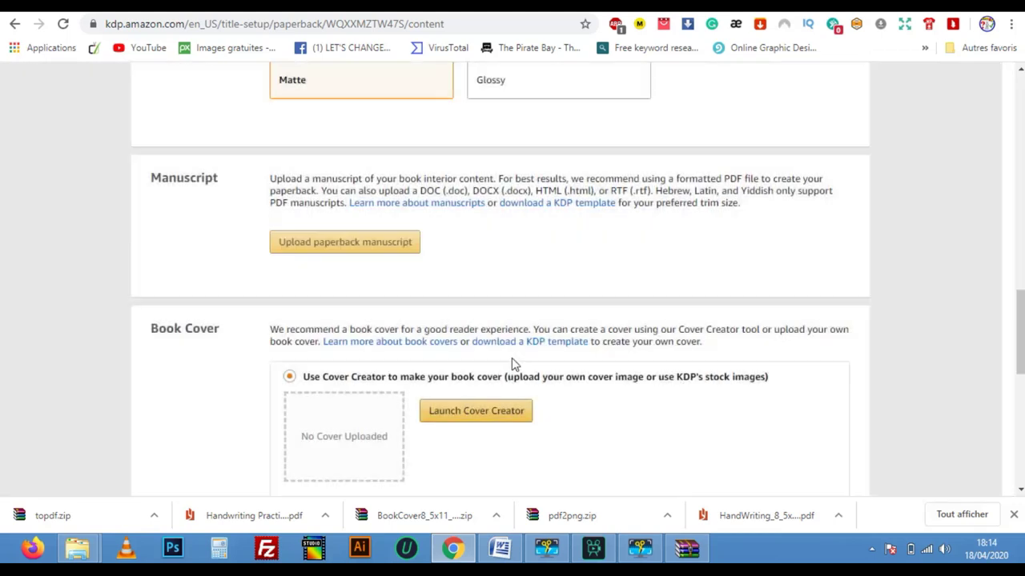
Step: Choose to upload an existing print-ready cover and upload the cover PDF from the notebook folder
{"action": "scroll", "coordinate": [489, 336], "scroll_direction": "down", "scroll_amount": 2}
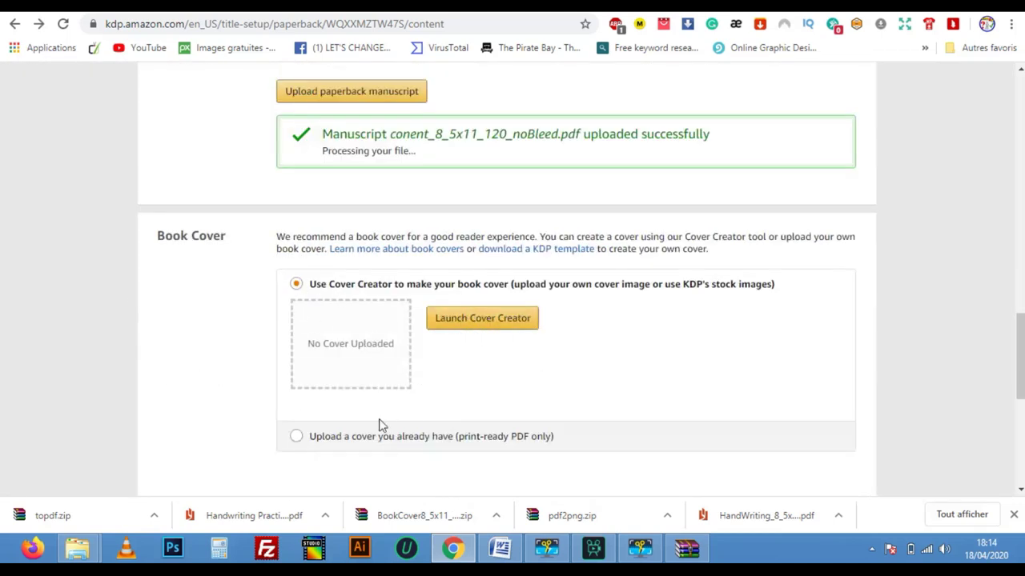
{"action": "left_click", "coordinate": [297, 437]}
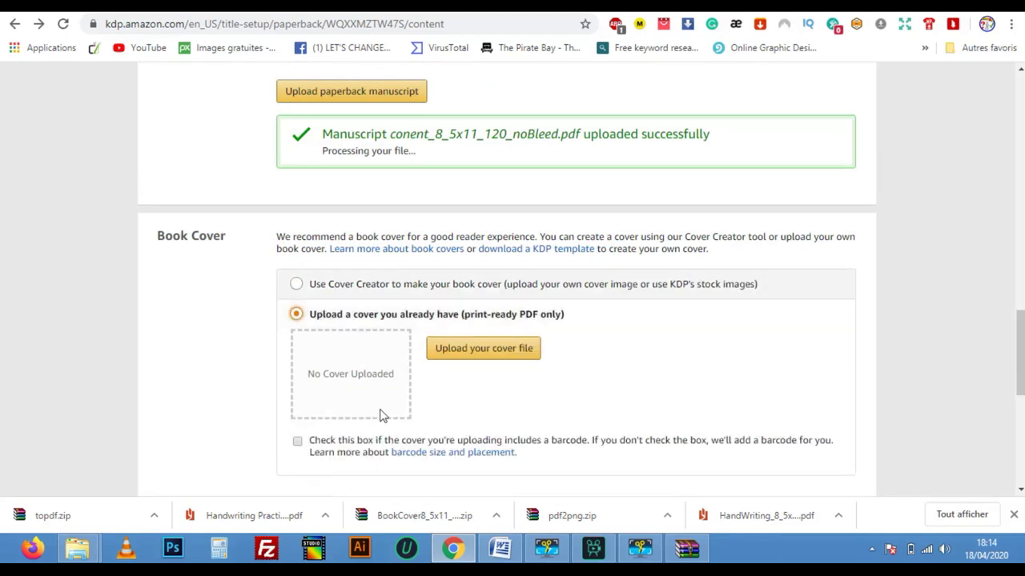
{"action": "left_click", "coordinate": [469, 347]}
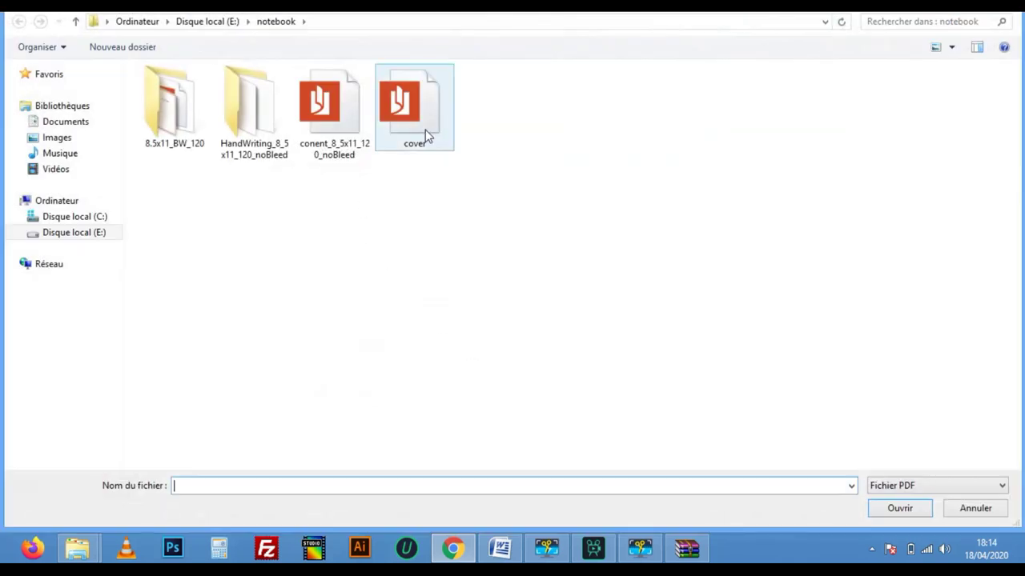
{"action": "left_click", "coordinate": [424, 126]}
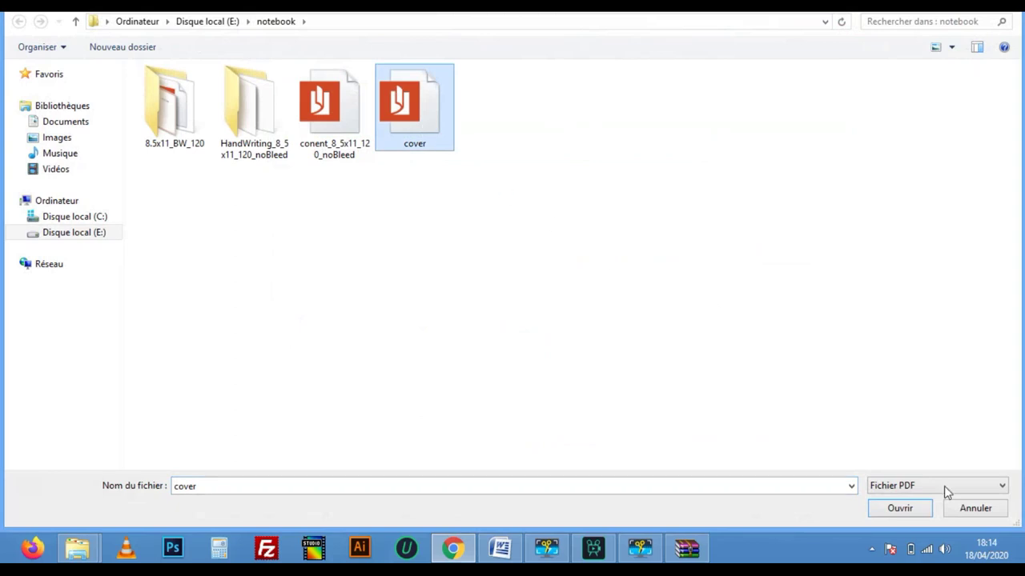
{"action": "left_click", "coordinate": [900, 511]}
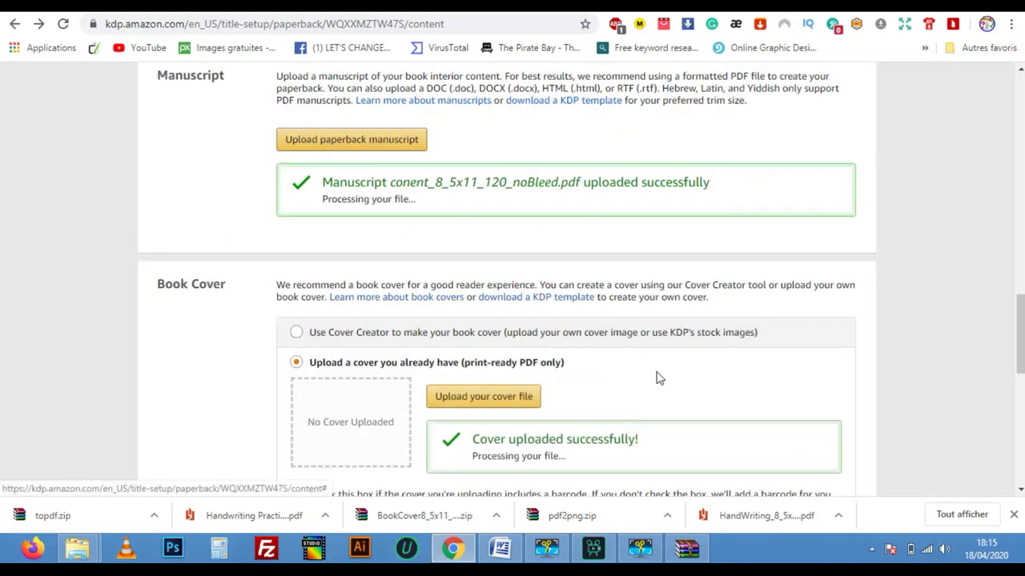
Step: Launch the Print Previewer, page through the ownership page and lined pages 2-3, and return to the cover
{"action": "scroll", "coordinate": [658, 378], "scroll_direction": "down", "scroll_amount": 3}
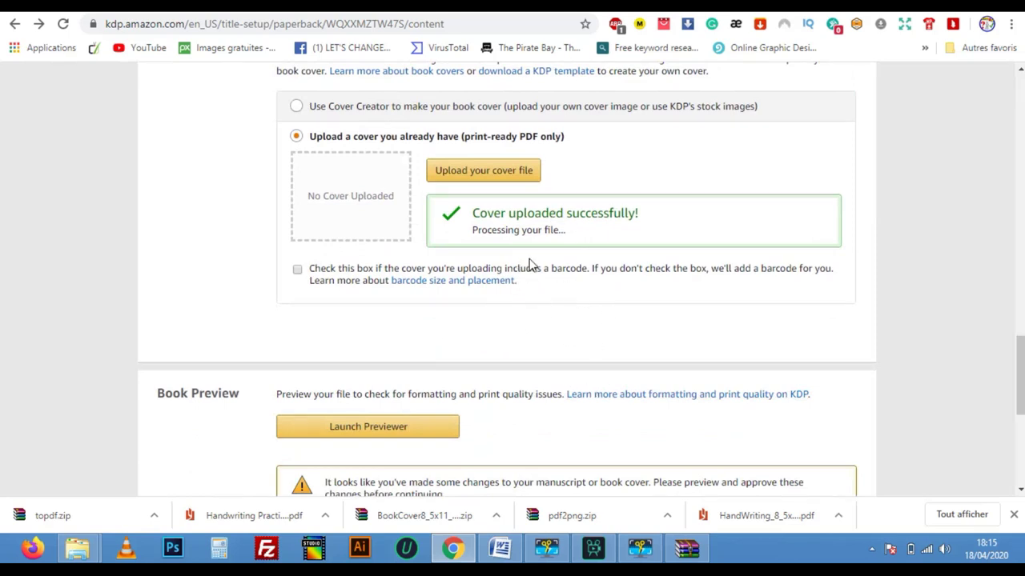
{"action": "scroll", "coordinate": [590, 328], "scroll_direction": "down", "scroll_amount": 3}
{"action": "left_click", "coordinate": [400, 206]}
{"action": "left_click", "coordinate": [478, 337]}
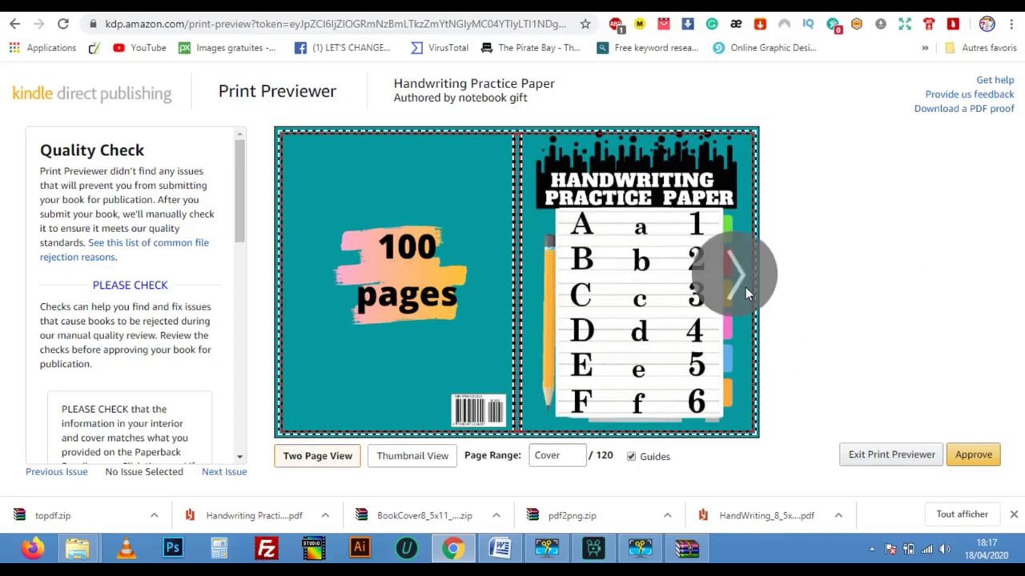
{"action": "left_click", "coordinate": [744, 285]}
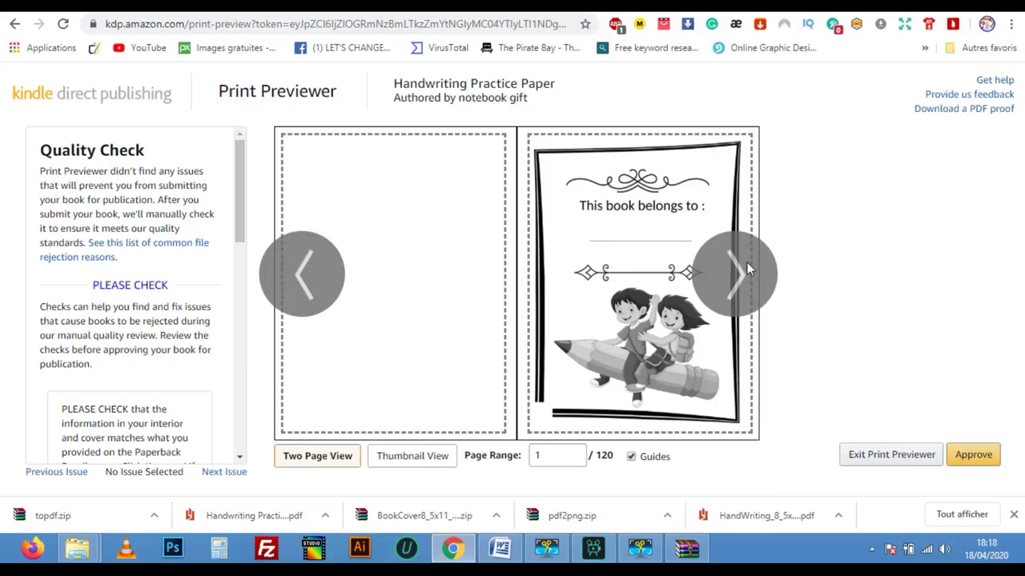
{"action": "left_click", "coordinate": [747, 267]}
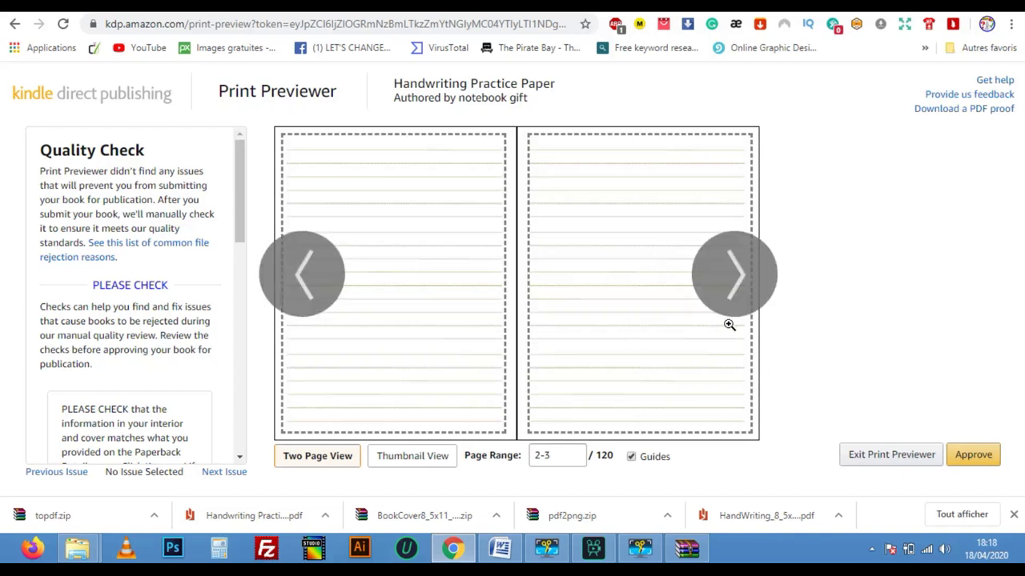
{"action": "left_click", "coordinate": [319, 290]}
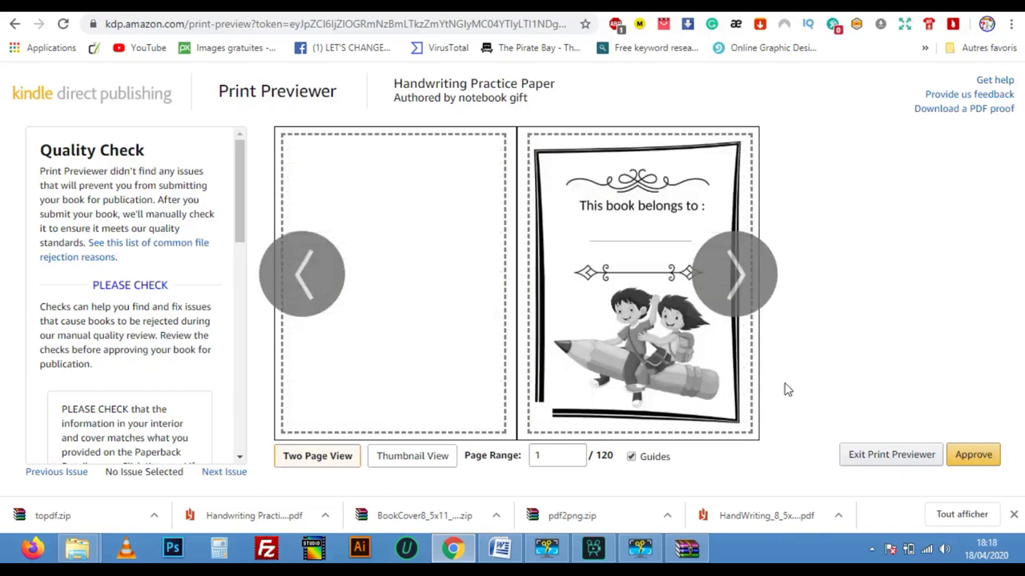
{"action": "left_click", "coordinate": [308, 284]}
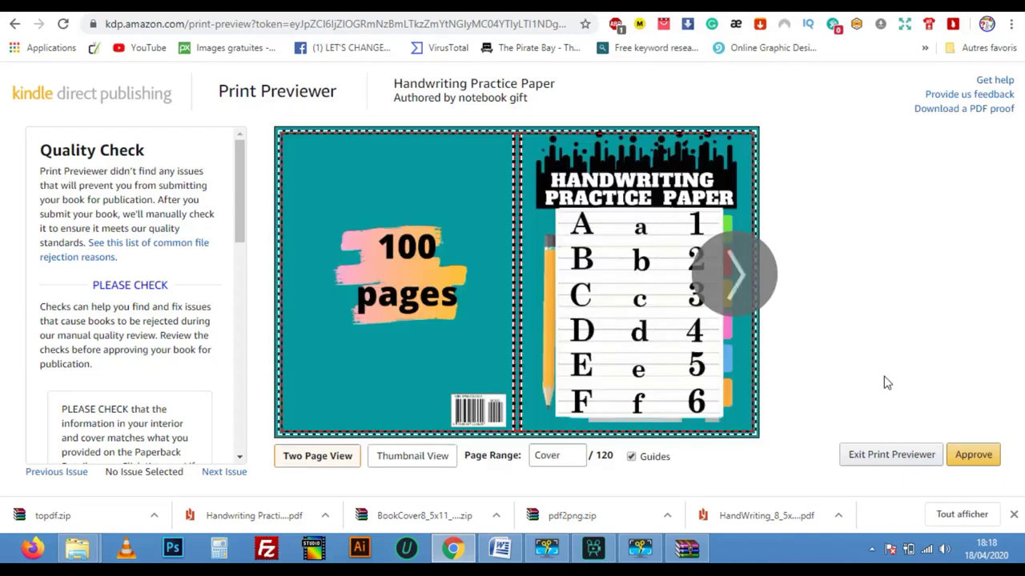
Step: Approve the print preview and check the print settings and printing cost in the Paperback Content summary
{"action": "left_click", "coordinate": [973, 463]}
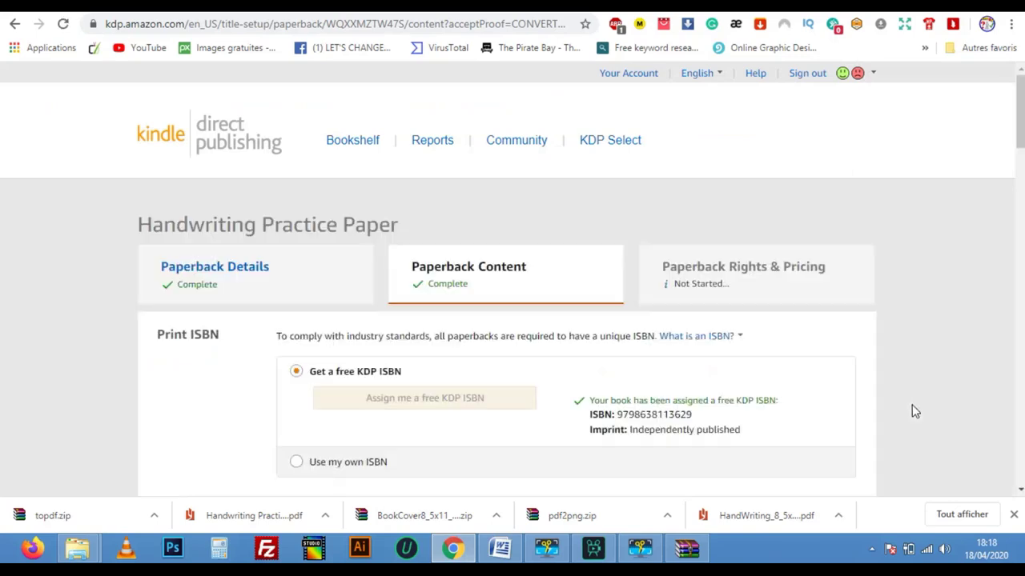
{"action": "scroll", "coordinate": [588, 389], "scroll_direction": "down", "scroll_amount": 2}
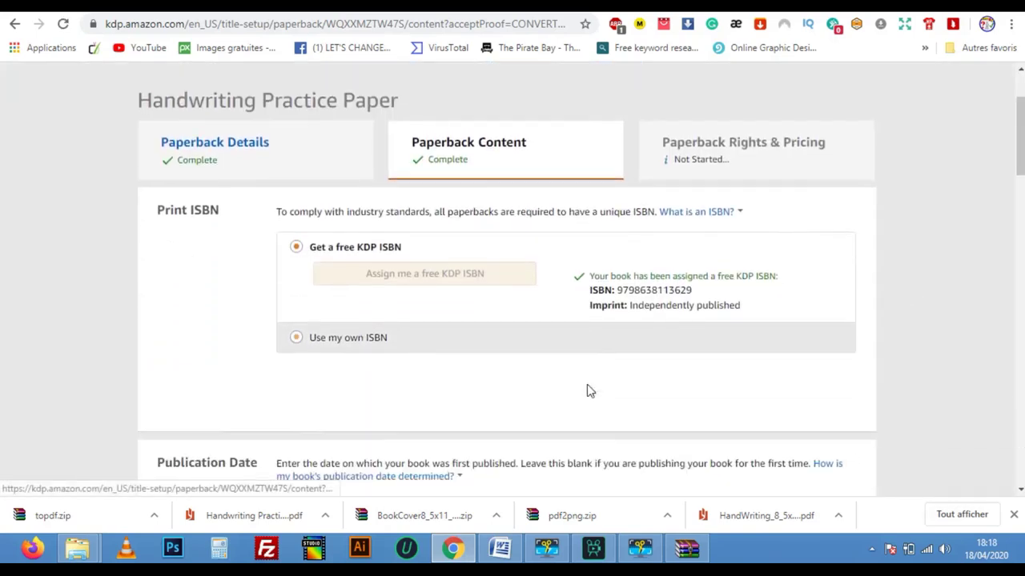
{"action": "scroll", "coordinate": [592, 392], "scroll_direction": "down", "scroll_amount": 15}
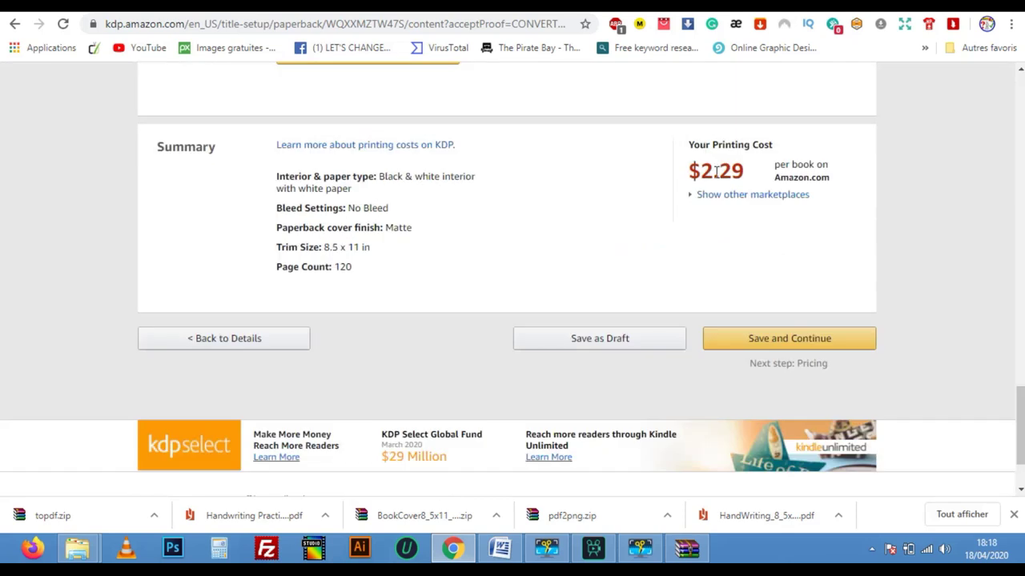